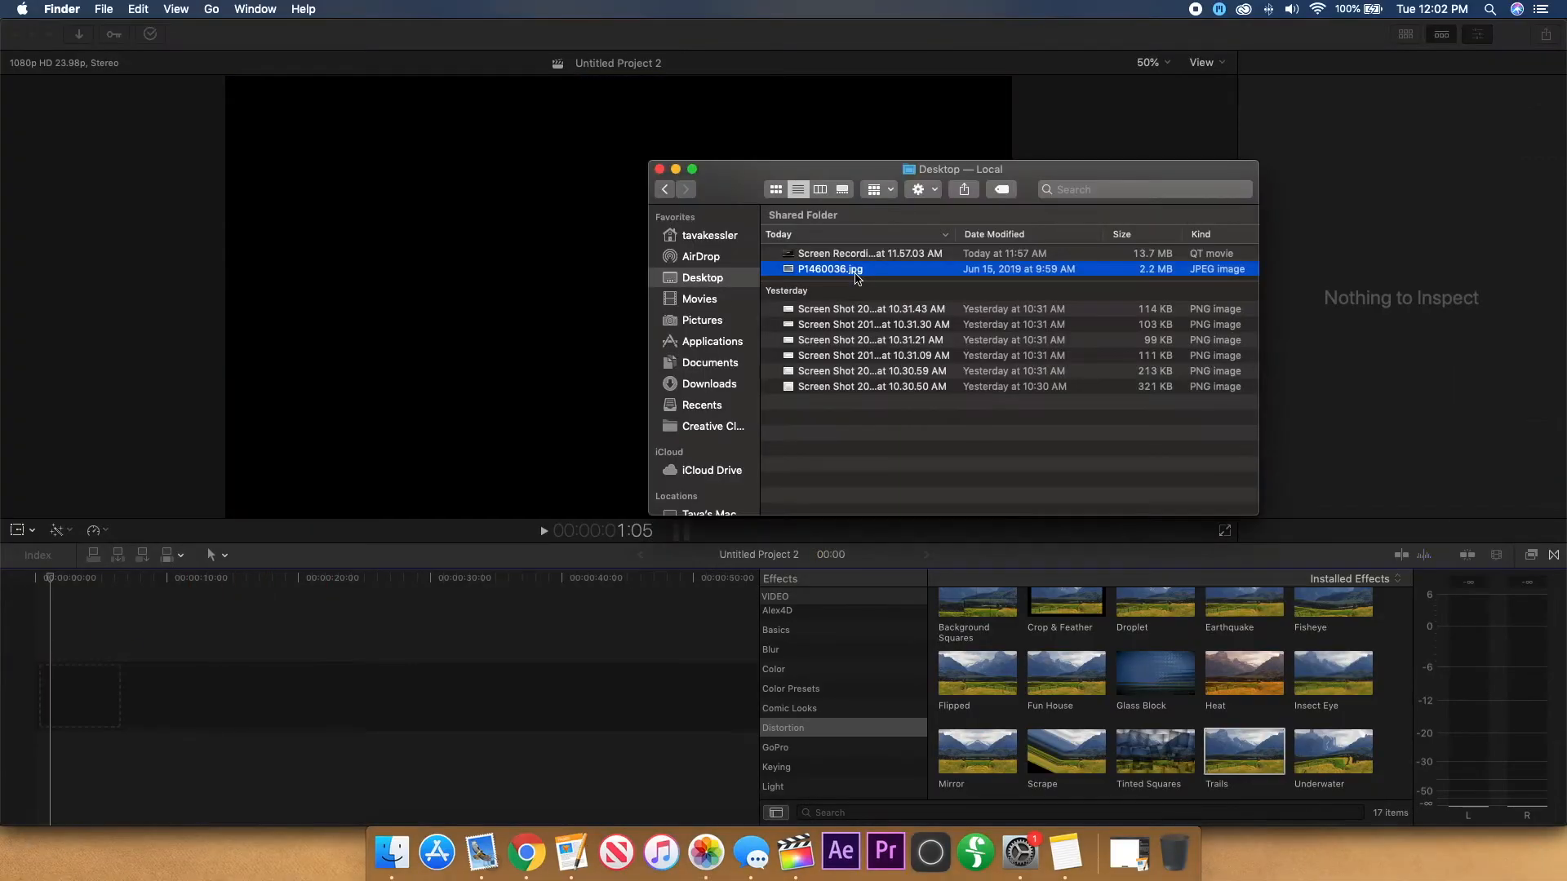
Drag the campsite photo P1460036.jpg into the Final Cut Pro timeline
{"action": "left_click_drag", "start_coordinate": [856, 273], "coordinate": [175, 732]}
{"action": "left_click", "coordinate": [326, 703]}
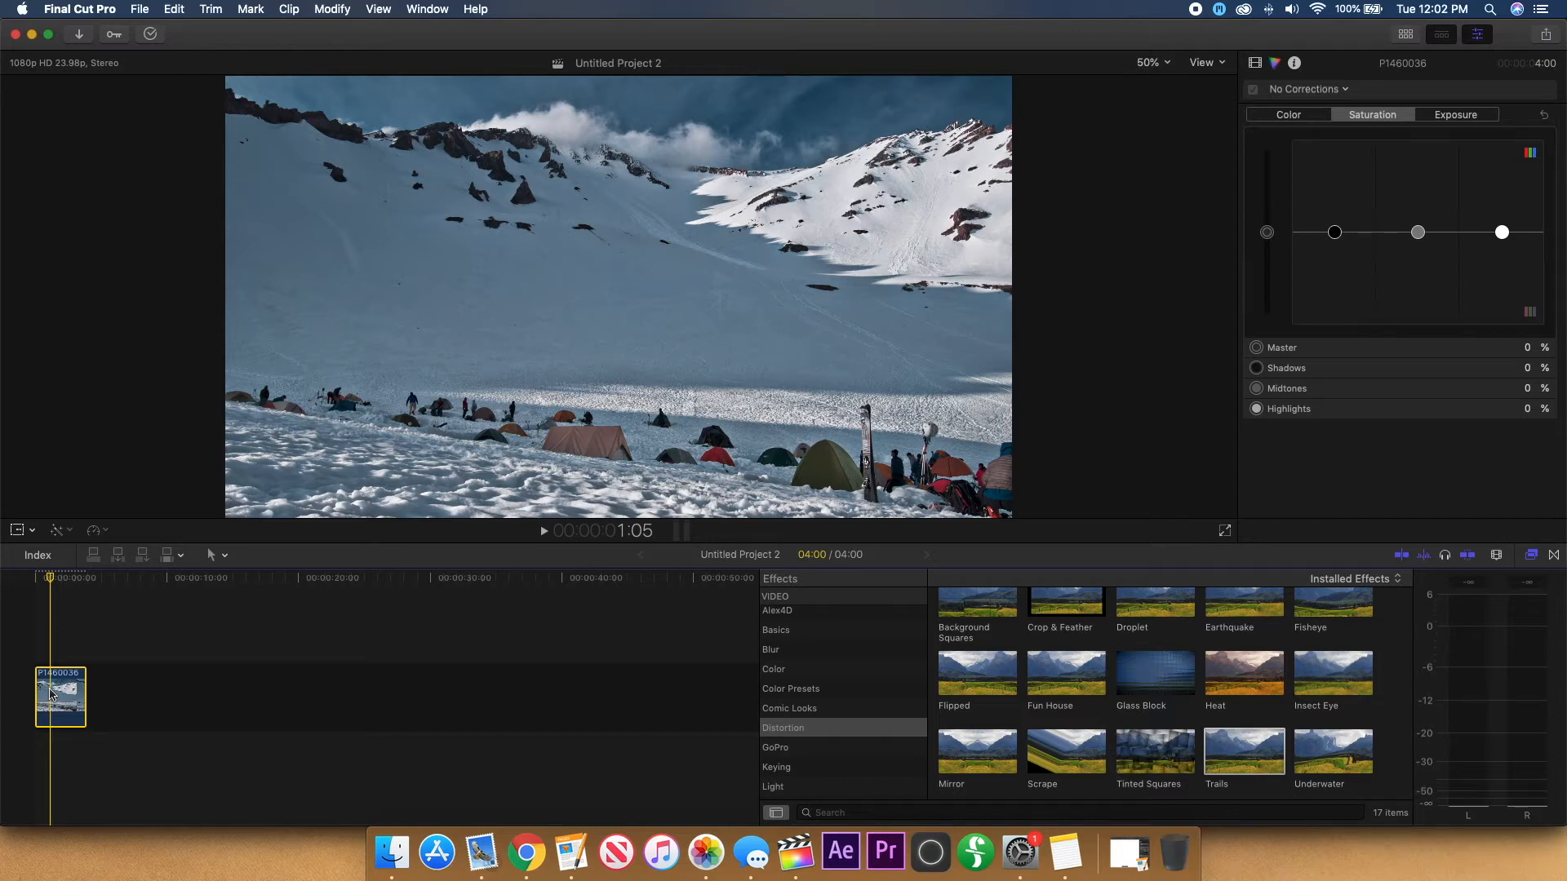
Play the campsite clip briefly, then zoom in on the timeline
{"action": "key", "text": "space"}
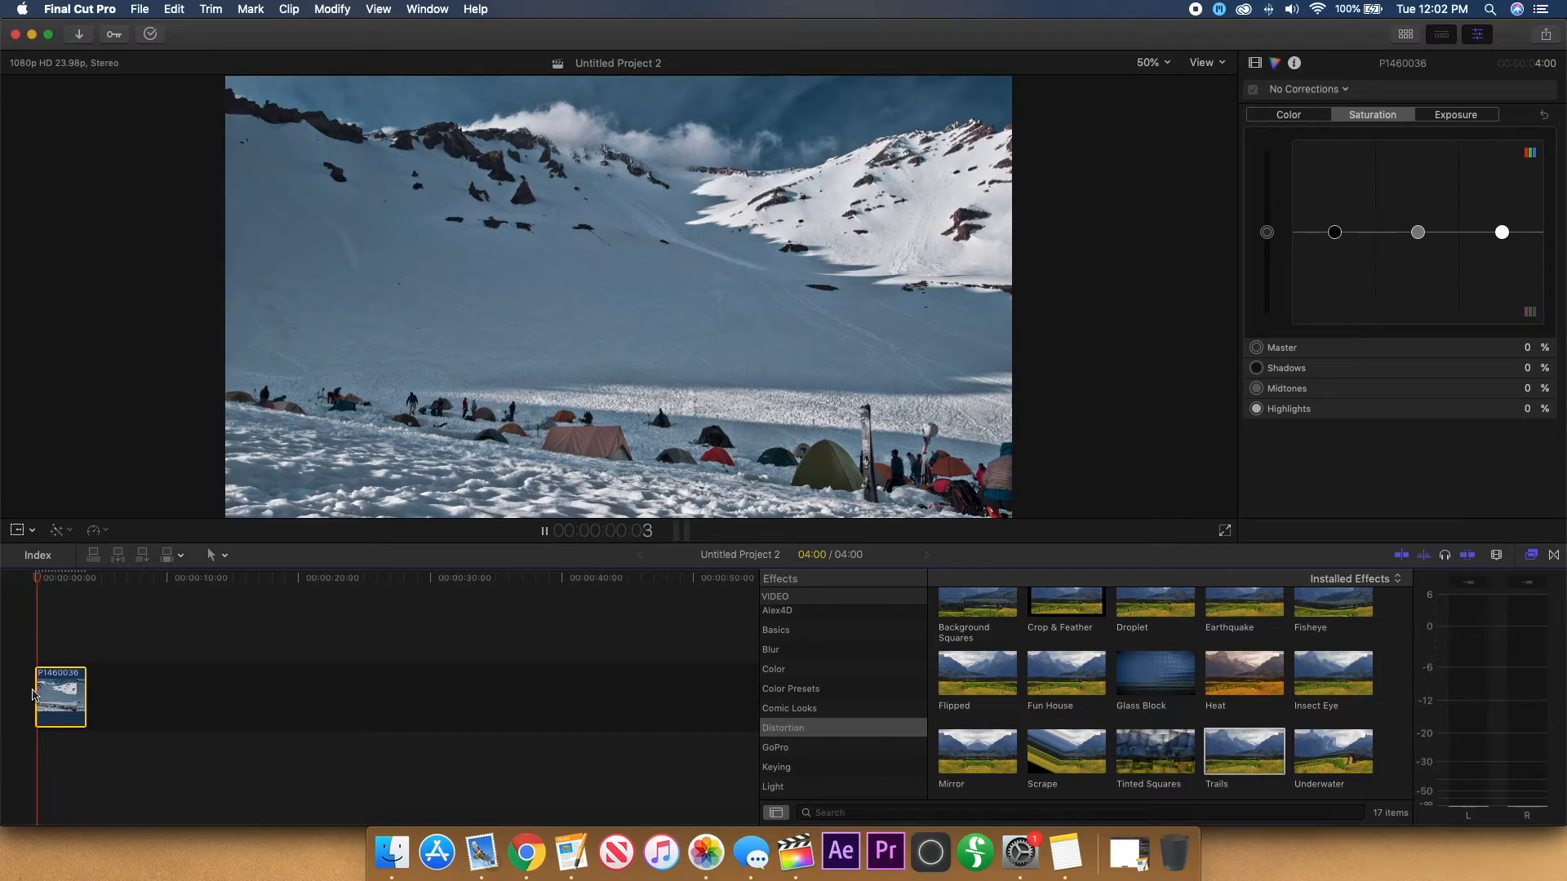
{"action": "key", "text": "space"}
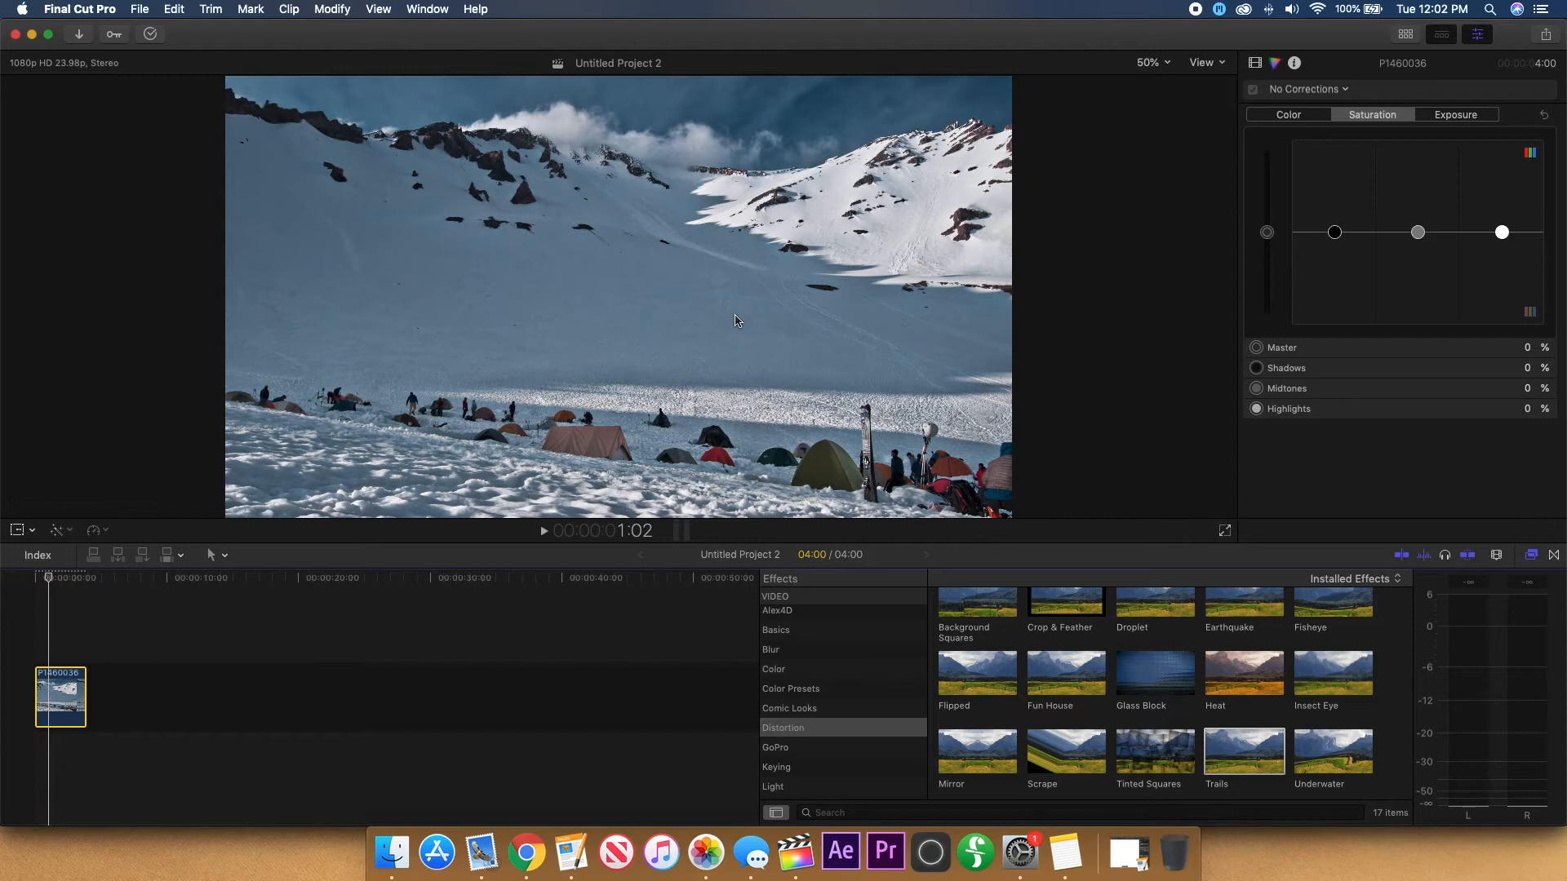
{"action": "key", "text": "super+equal"}
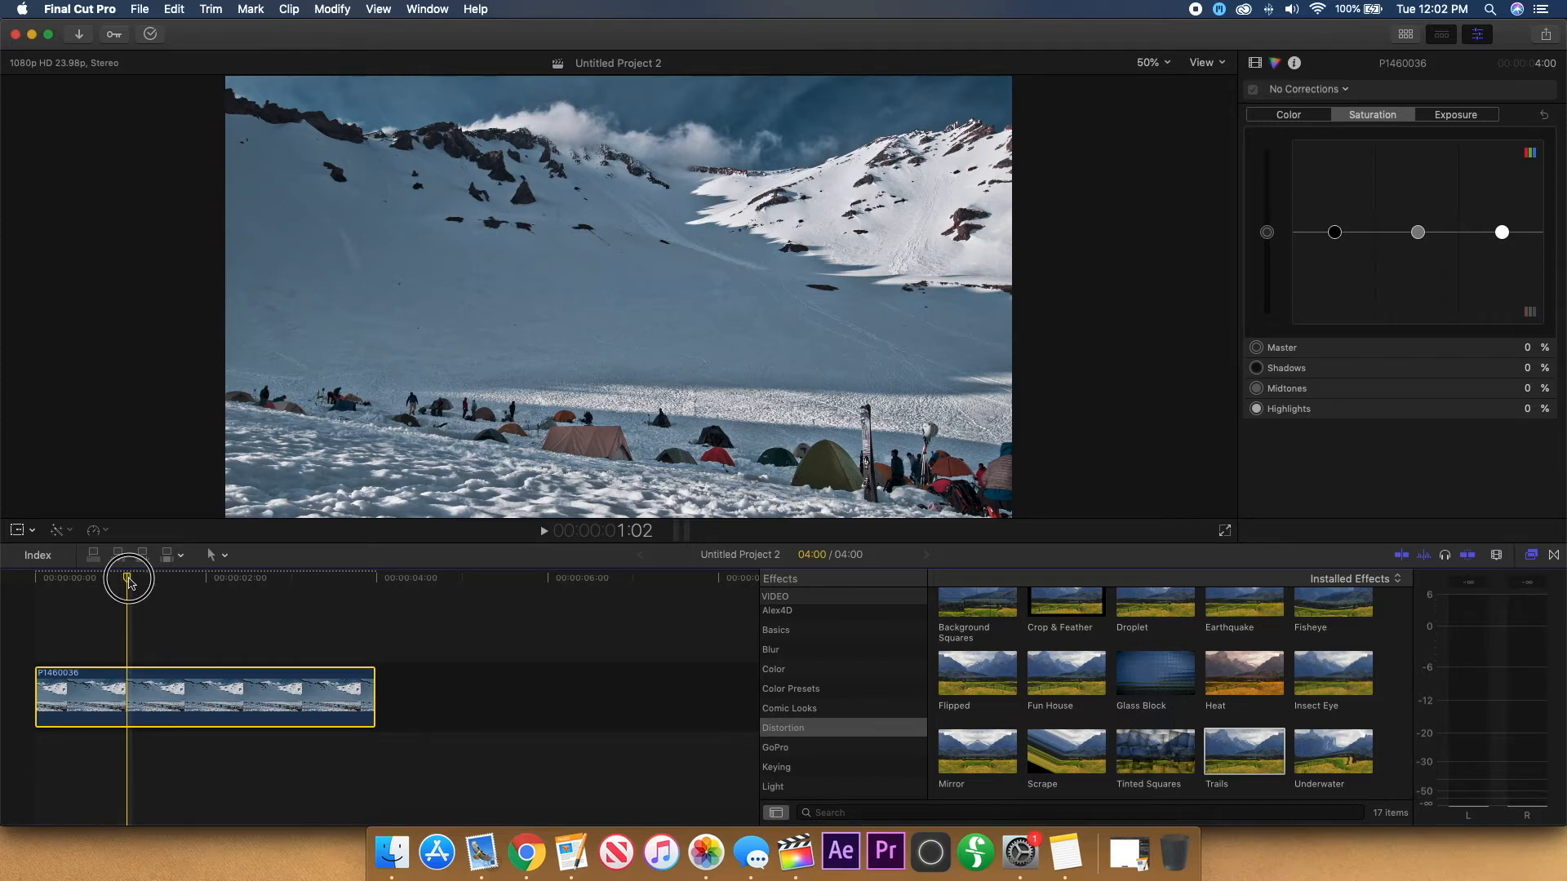
At the clip start, scale the campsite photo up to about 105% in the viewer
{"action": "left_click_drag", "start_coordinate": [128, 583], "coordinate": [18, 576]}
{"action": "left_click", "coordinate": [17, 531]}
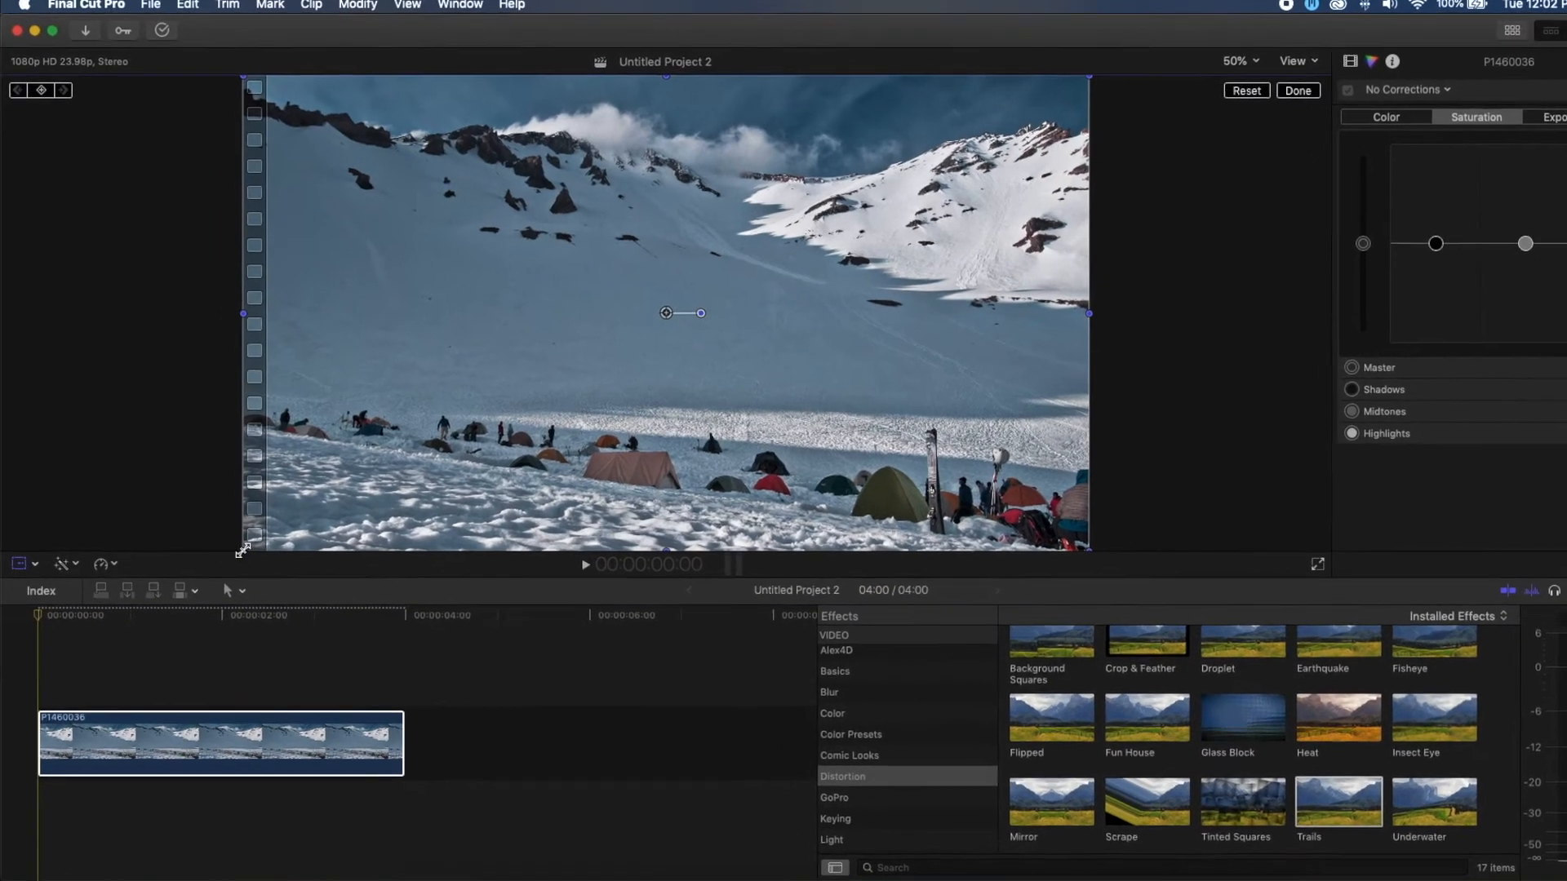
{"action": "left_click_drag", "start_coordinate": [227, 520], "coordinate": [206, 539]}
{"action": "left_click_drag", "start_coordinate": [237, 602], "coordinate": [240, 595]}
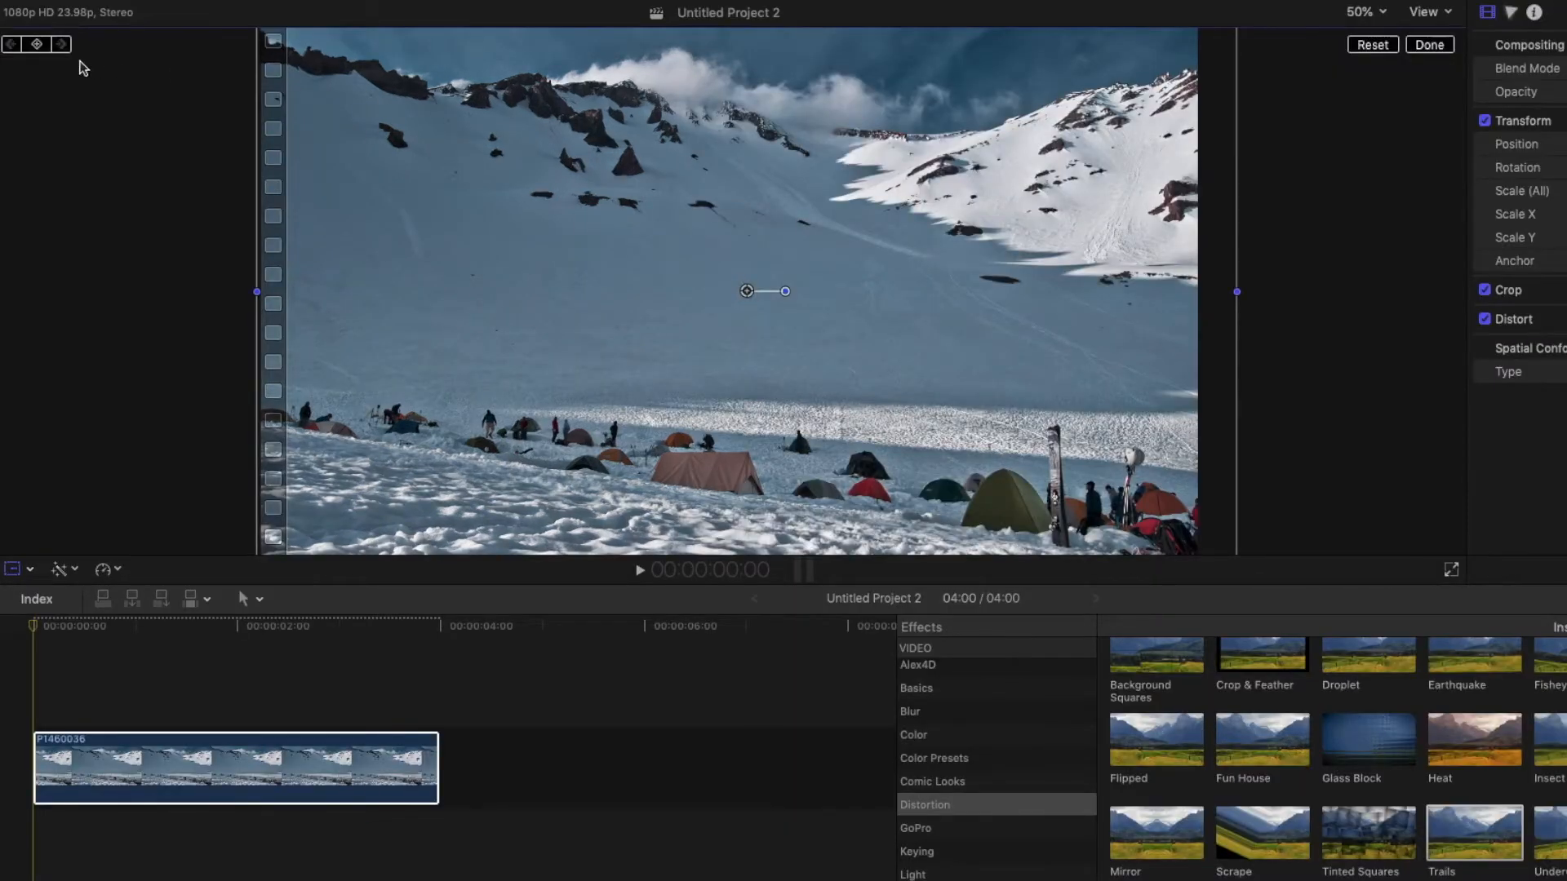
Keyframe the photo's position so it drifts left by the clip's end, then play it back
{"action": "left_click", "coordinate": [37, 90]}
{"action": "left_click_drag", "start_coordinate": [41, 635], "coordinate": [436, 660]}
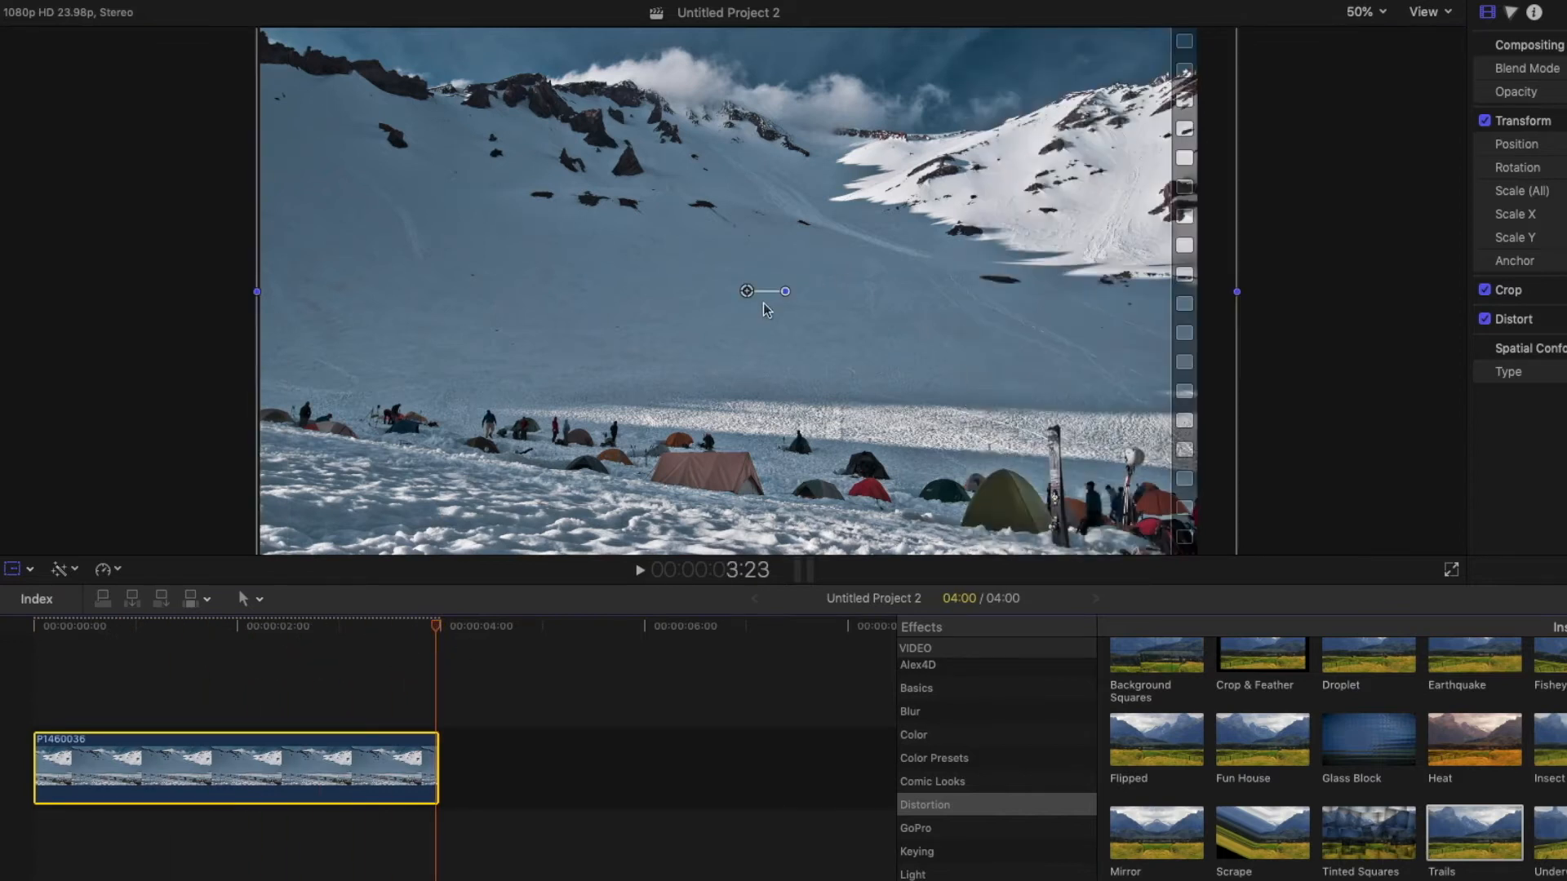
{"action": "left_click_drag", "start_coordinate": [747, 295], "coordinate": [732, 296]}
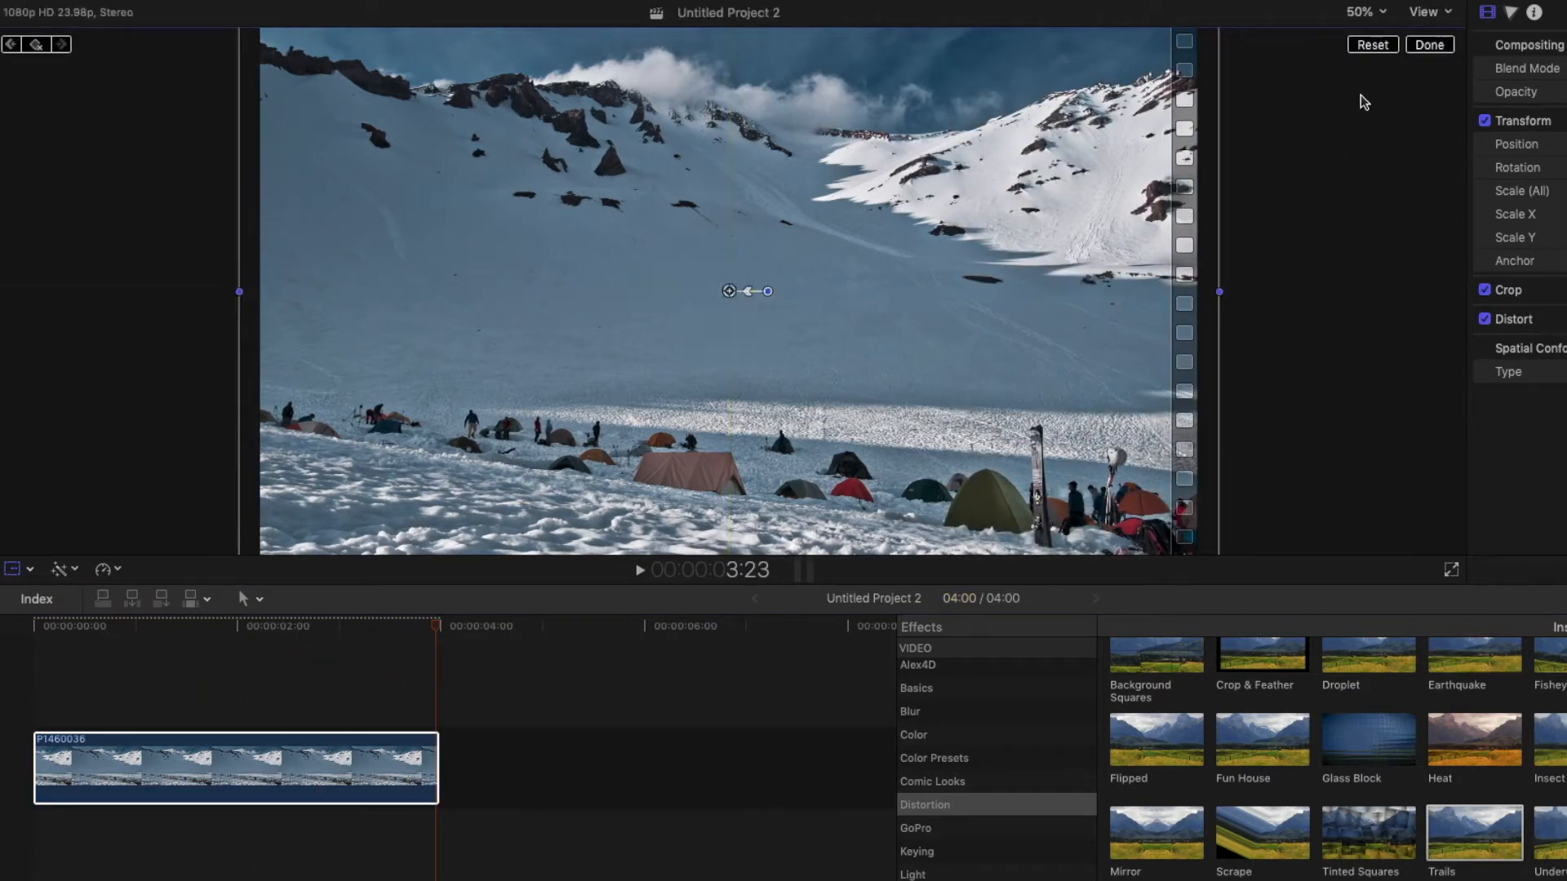
{"action": "left_click", "coordinate": [1429, 44]}
{"action": "key", "text": "Home"}
{"action": "key", "text": "space"}
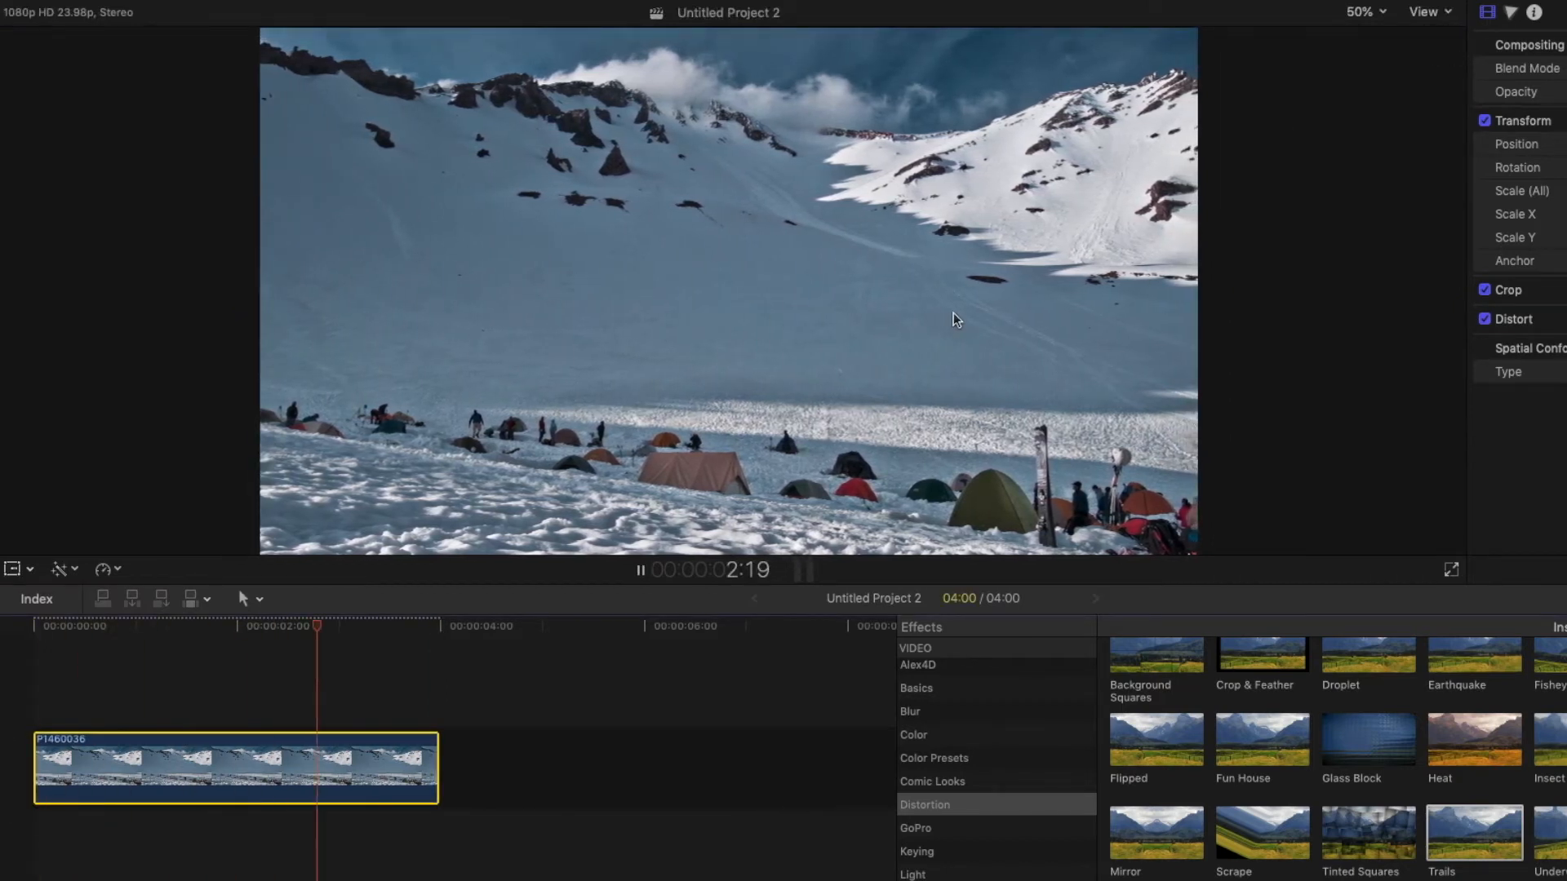
{"action": "key", "text": "space"}
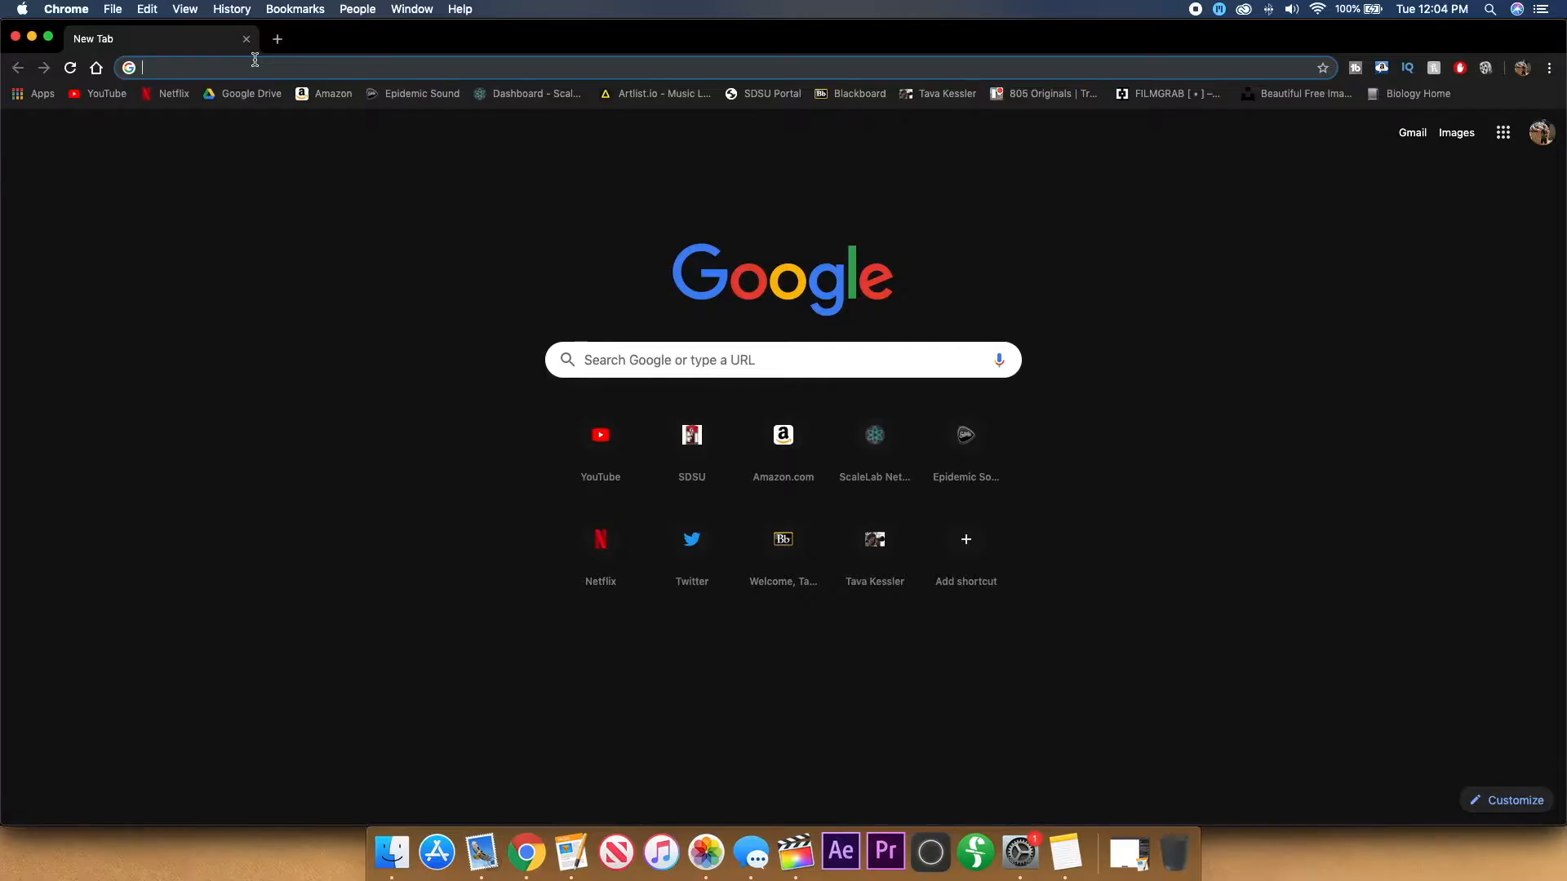
Search Google Images for 'grunge texture'
{"action": "type", "text": "grunge texture"}
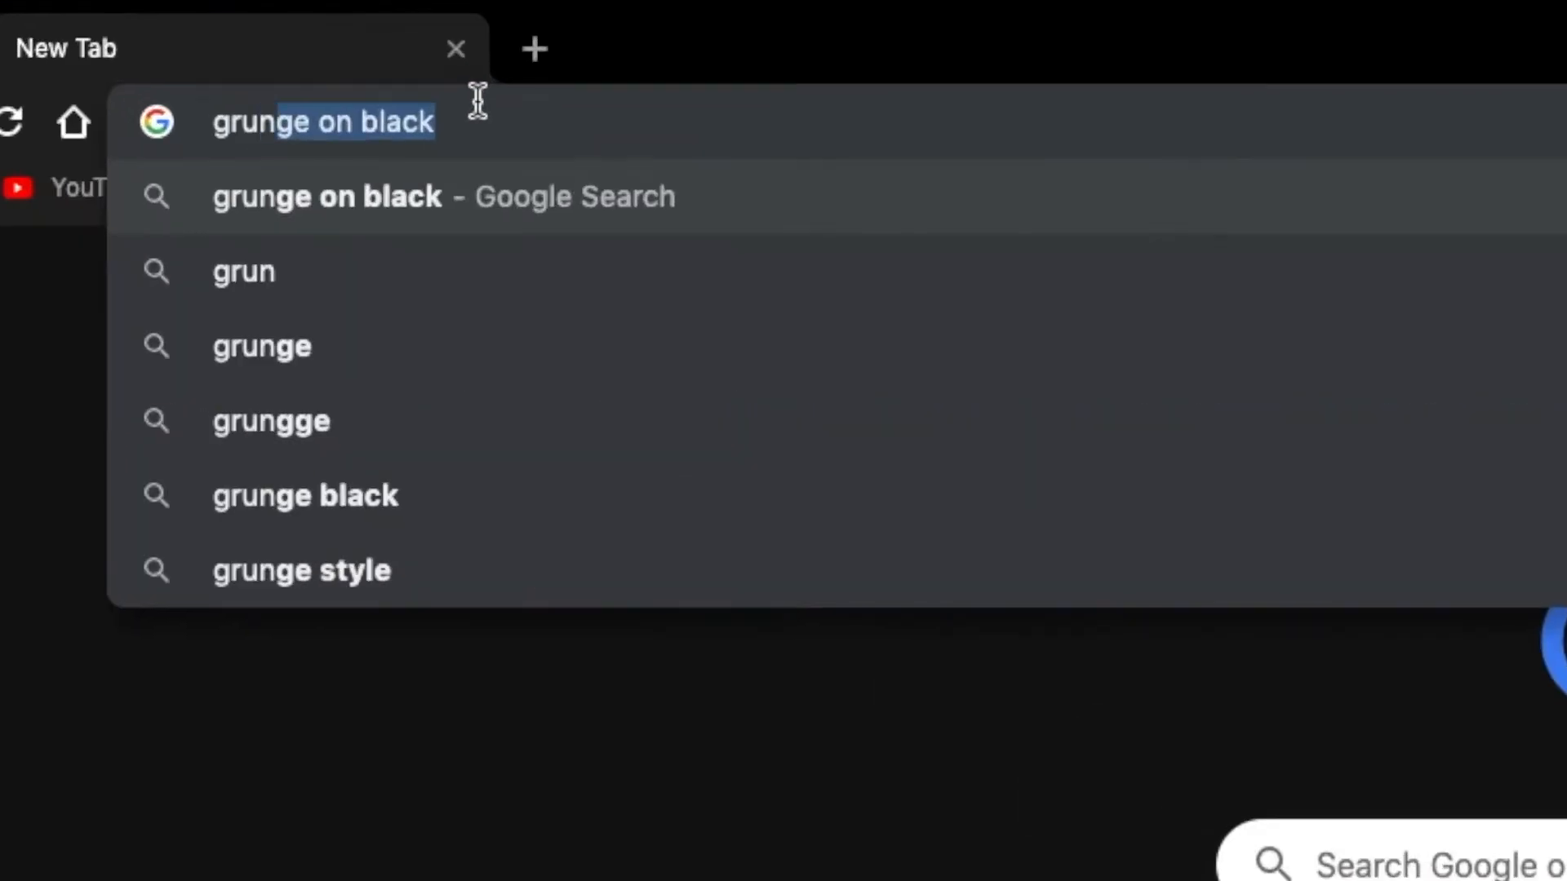
{"action": "key", "text": "Return"}
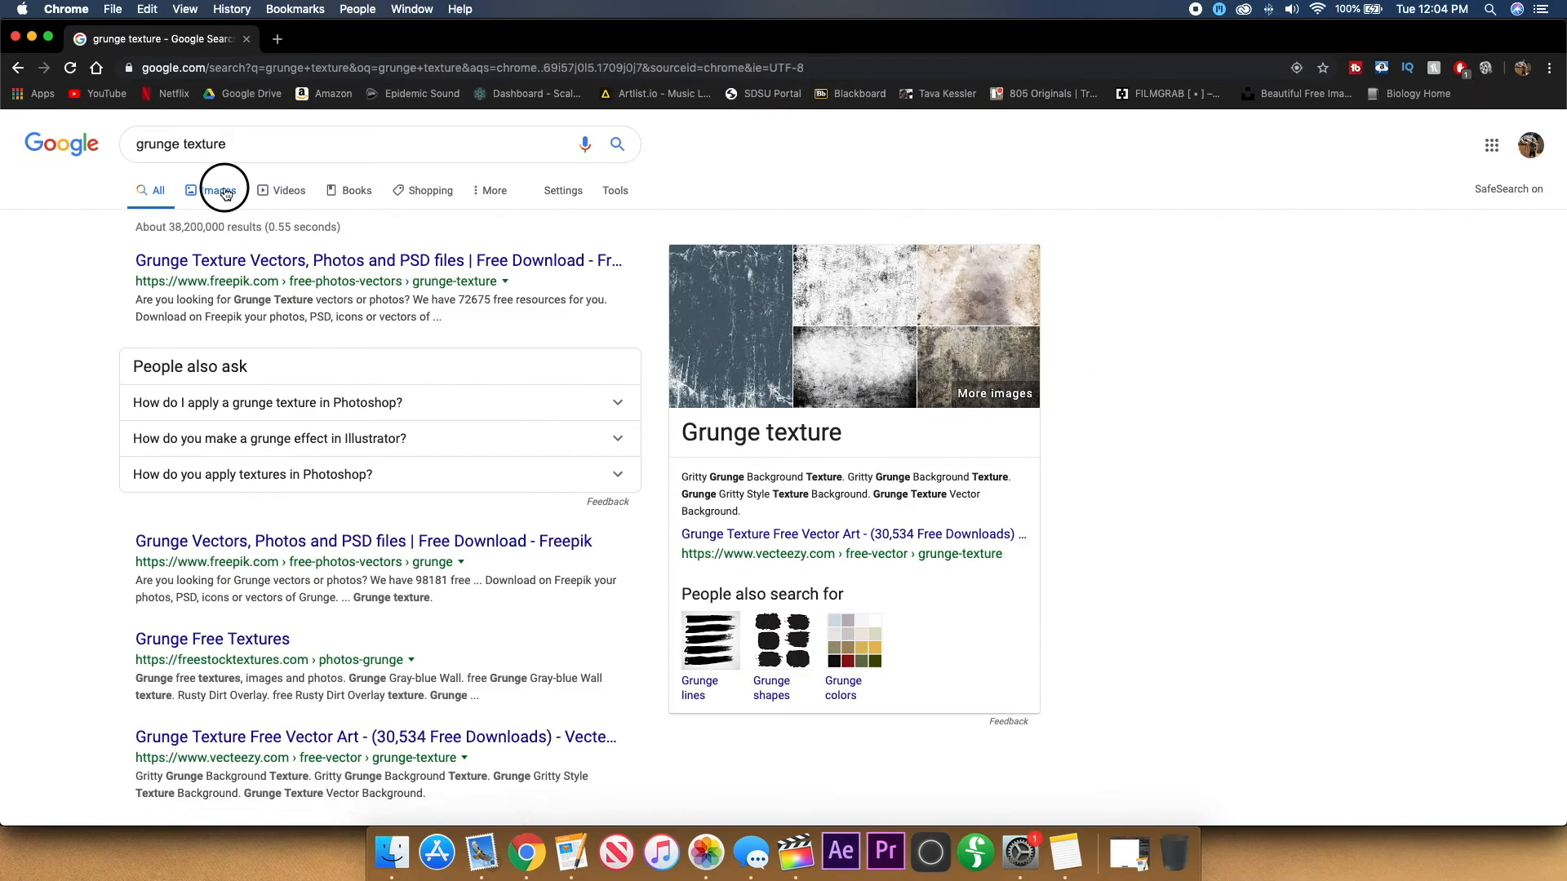
{"action": "left_click", "coordinate": [217, 193]}
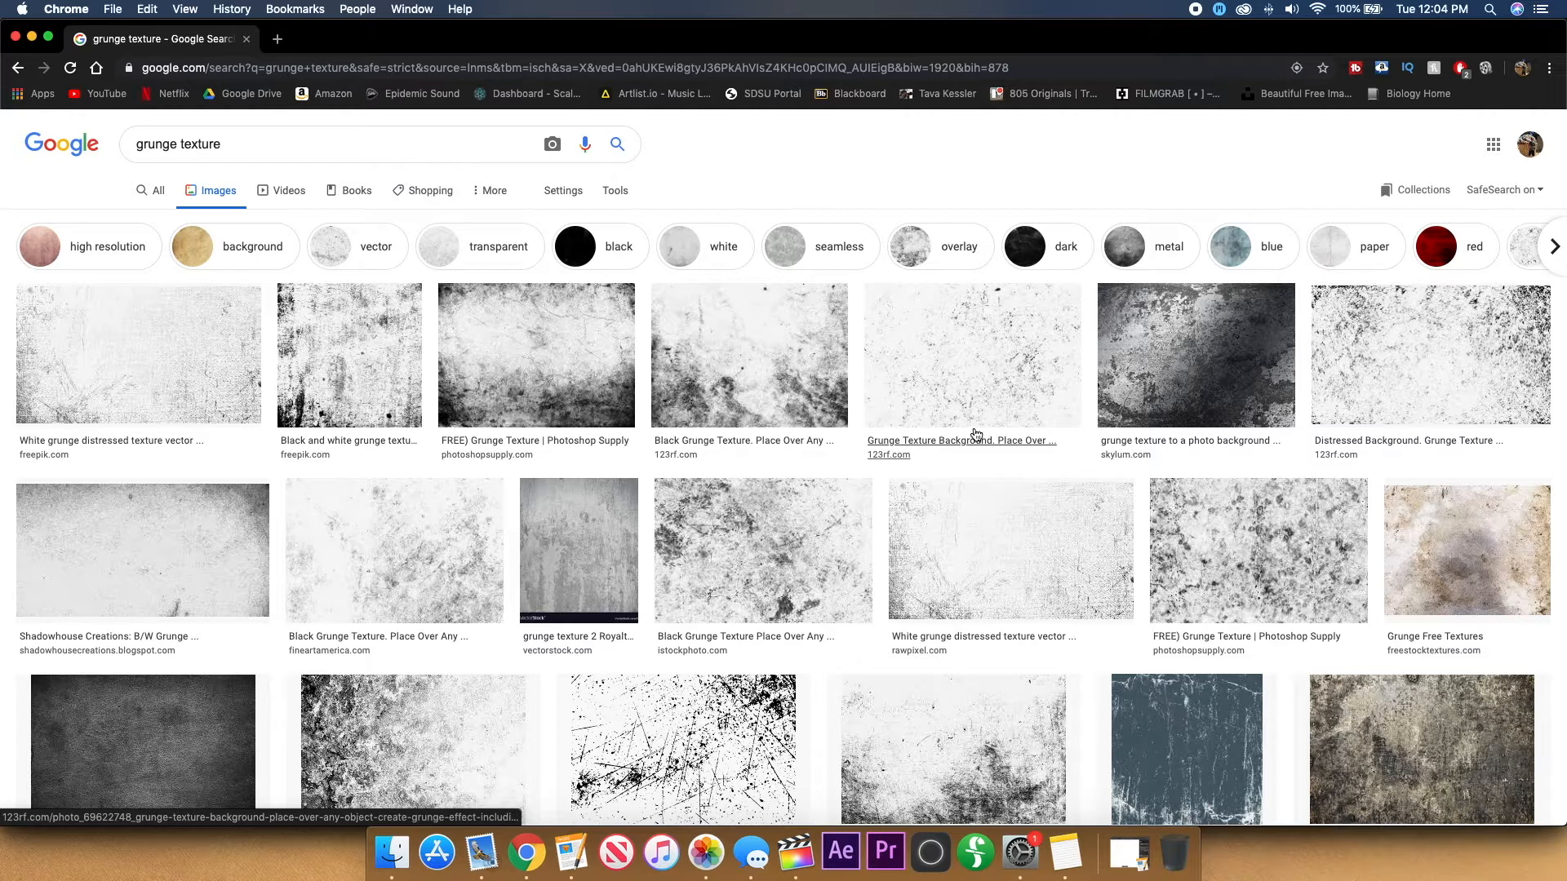
Save the Fine Art America Black Grunge Texture to Downloads and drag it above the campsite clip
{"action": "left_click", "coordinate": [204, 359]}
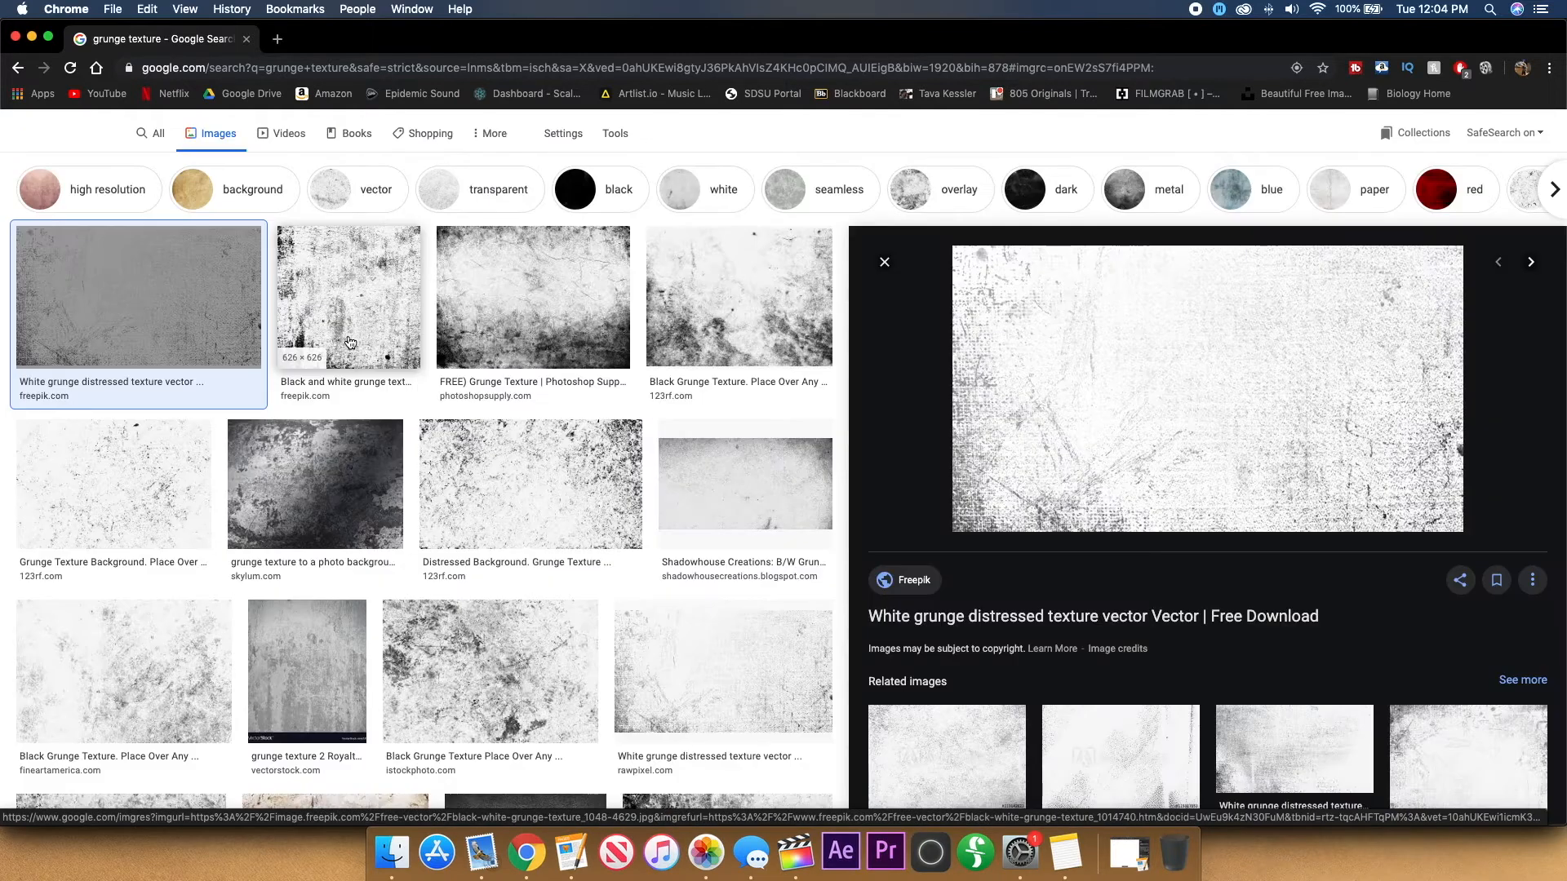
{"action": "scroll", "coordinate": [349, 342], "scroll_direction": "down", "scroll_amount": 2}
{"action": "left_click", "coordinate": [141, 400]}
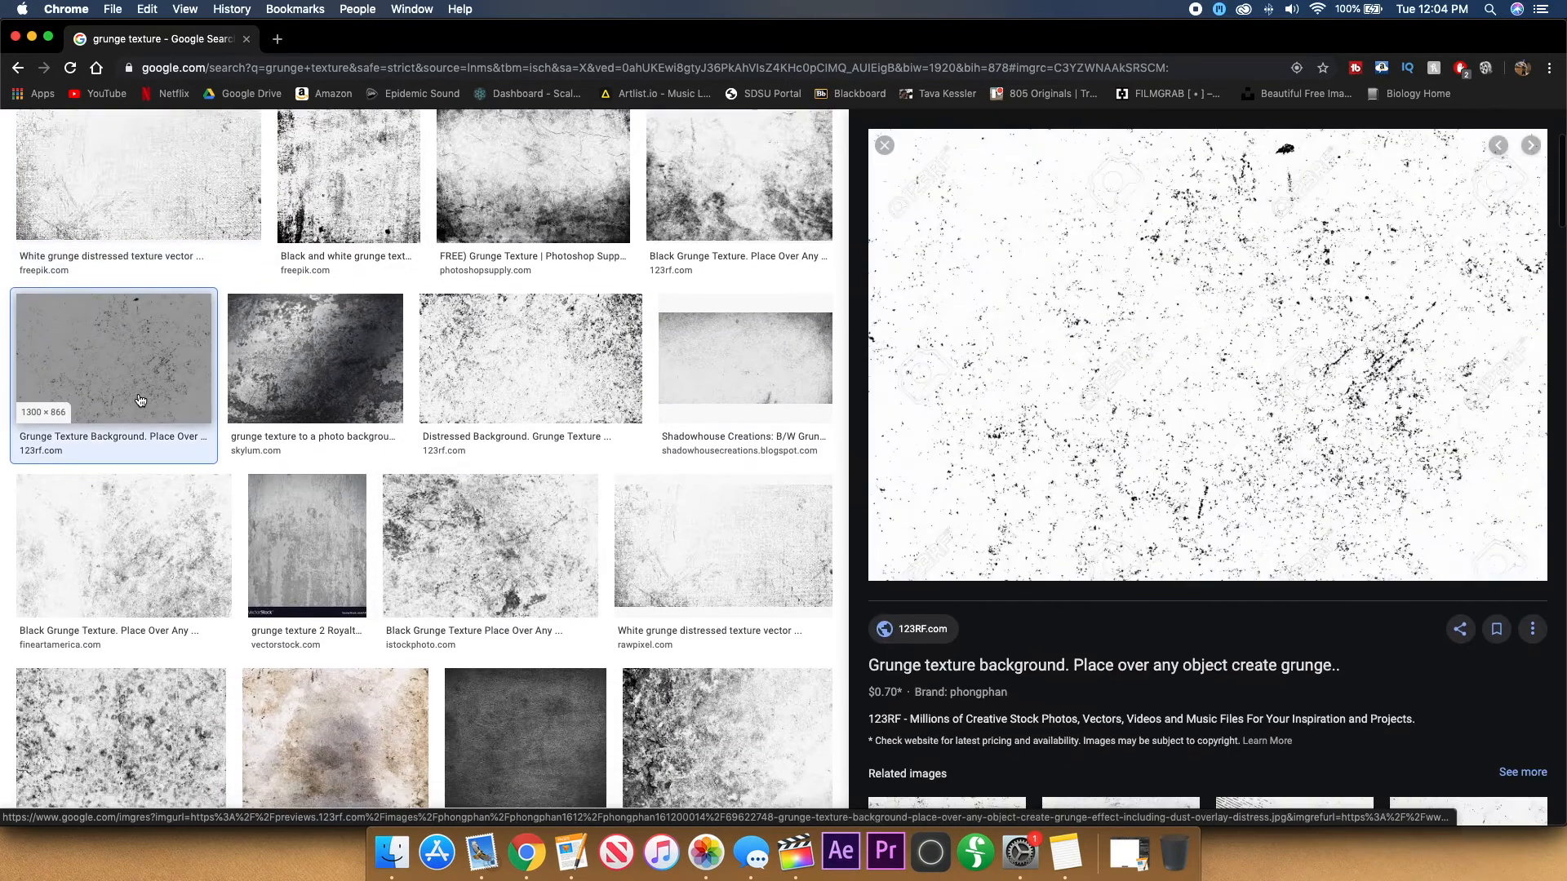
{"action": "scroll", "coordinate": [143, 404], "scroll_direction": "down", "scroll_amount": 1}
{"action": "left_click", "coordinate": [155, 434]}
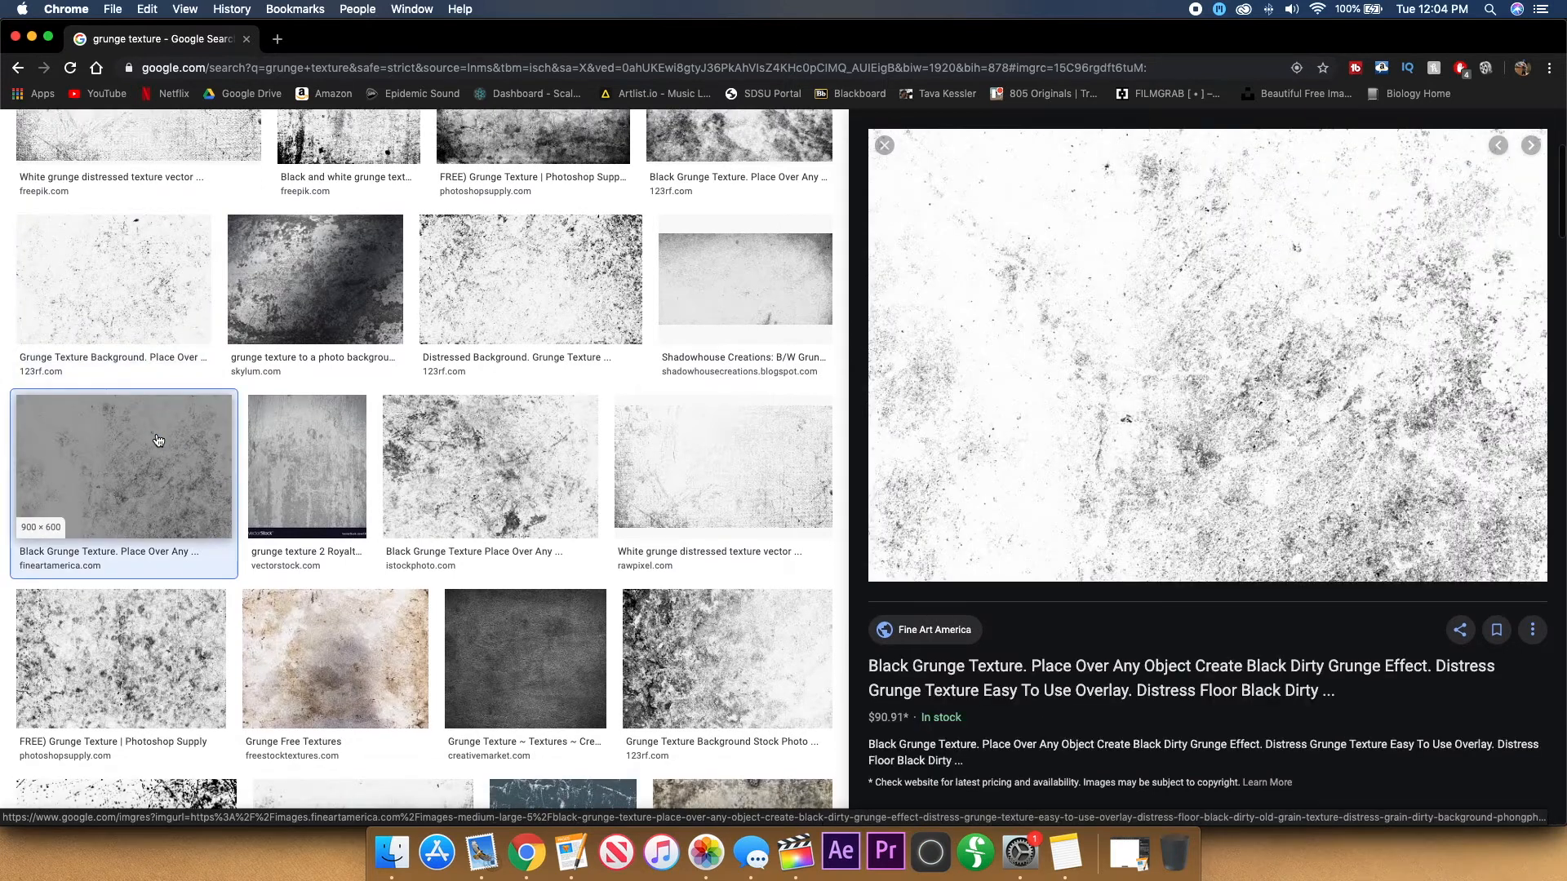
{"action": "right_click", "coordinate": [1146, 311]}
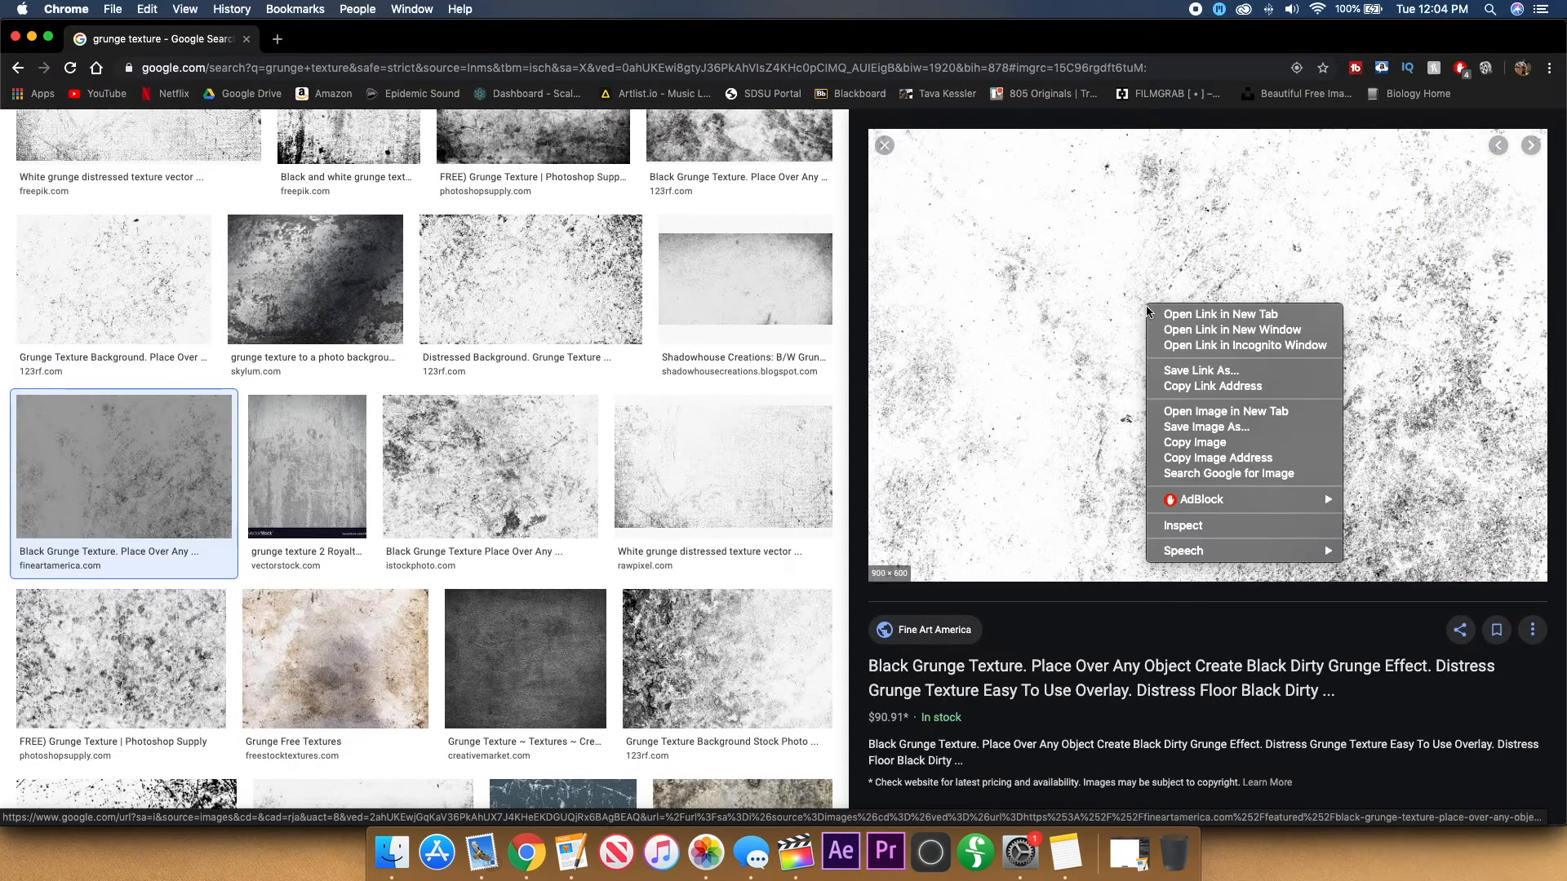
{"action": "left_click", "coordinate": [1206, 427]}
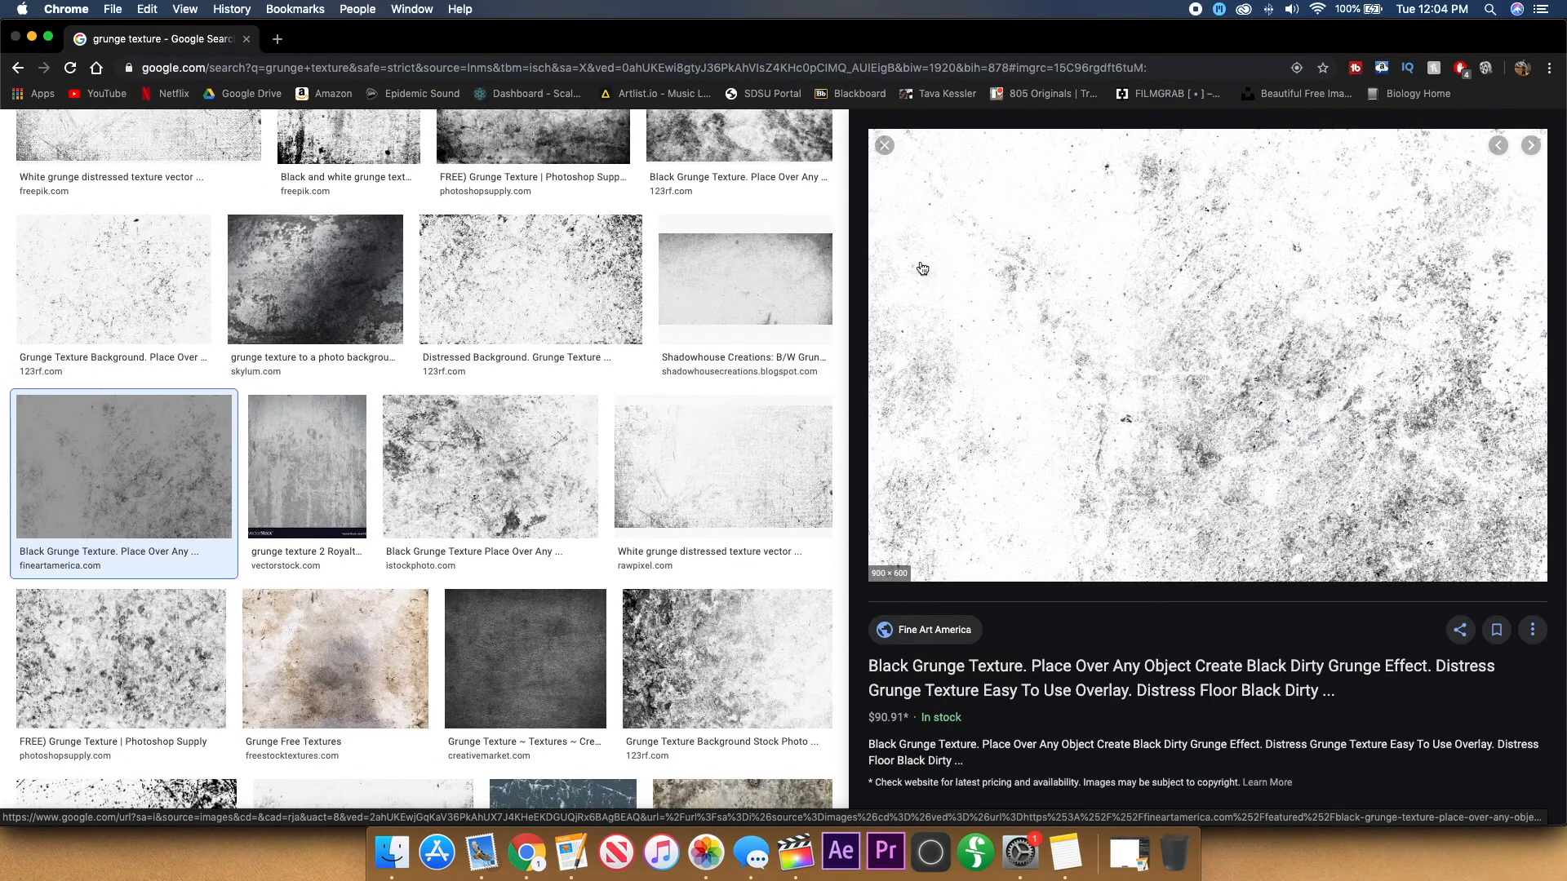
{"action": "left_click", "coordinate": [877, 238]}
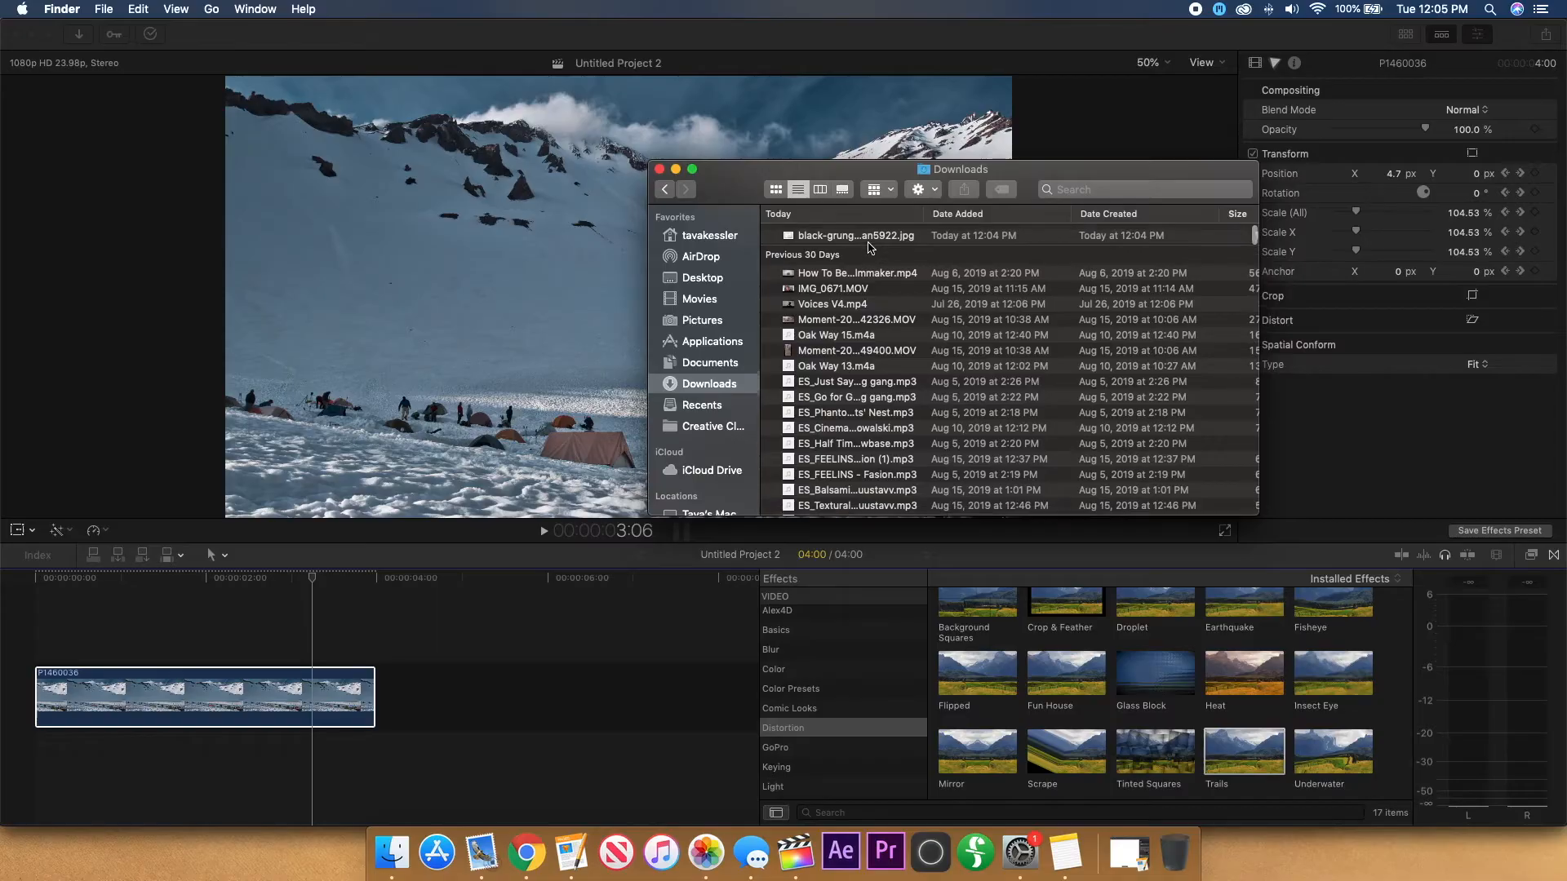
{"action": "left_click_drag", "start_coordinate": [870, 247], "coordinate": [187, 631]}
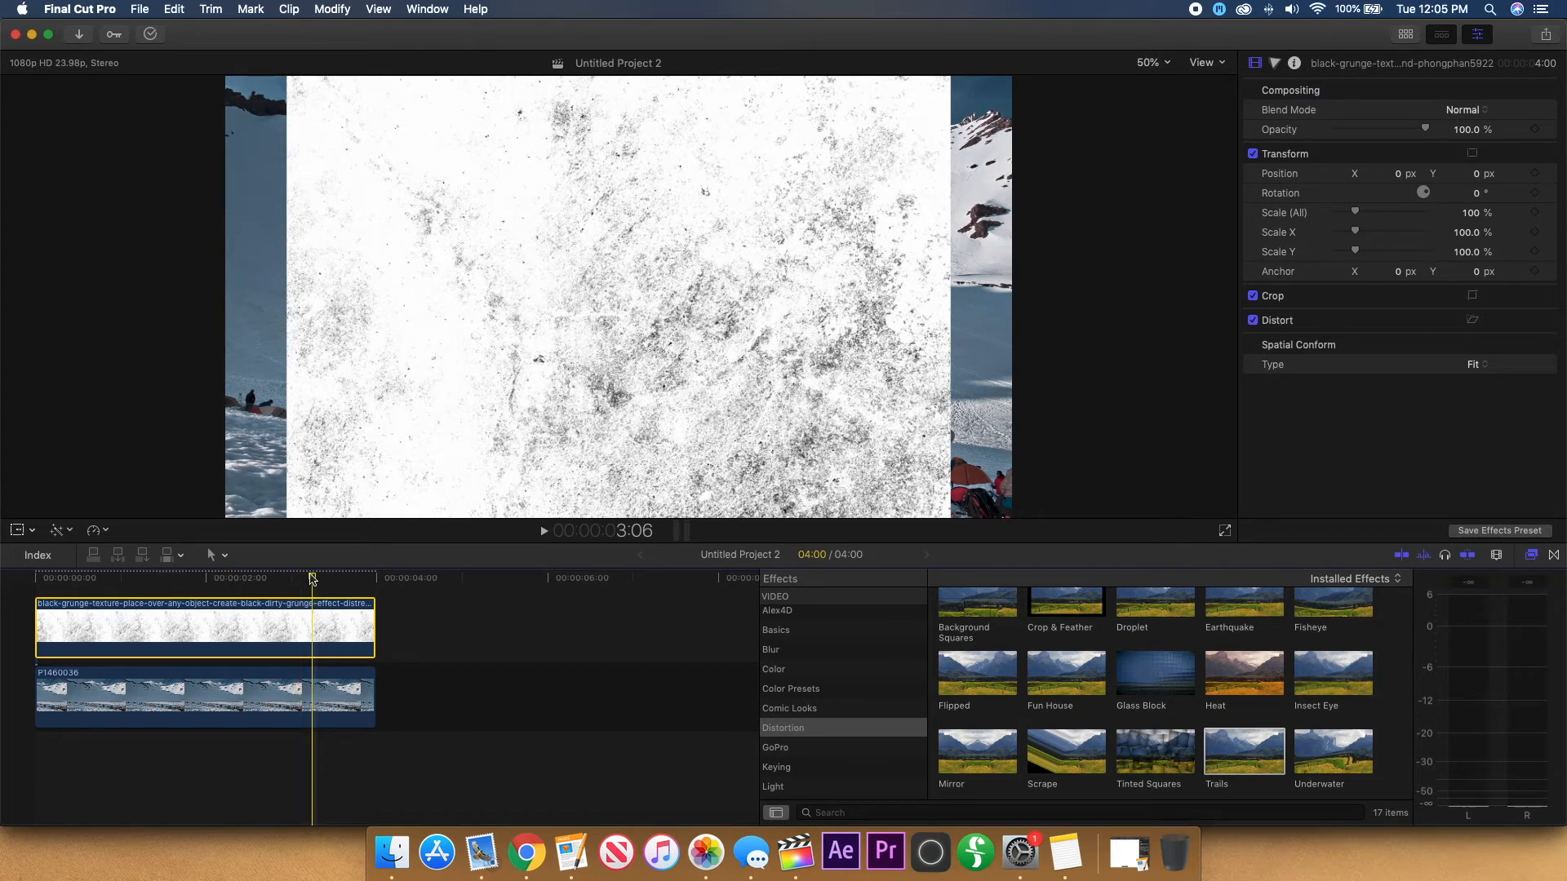
Scale the grunge texture layer to about 125% and add a Color Board correction
{"action": "left_click_drag", "start_coordinate": [313, 579], "coordinate": [196, 576]}
{"action": "left_click", "coordinate": [18, 531]}
{"action": "left_click_drag", "start_coordinate": [286, 517], "coordinate": [206, 553]}
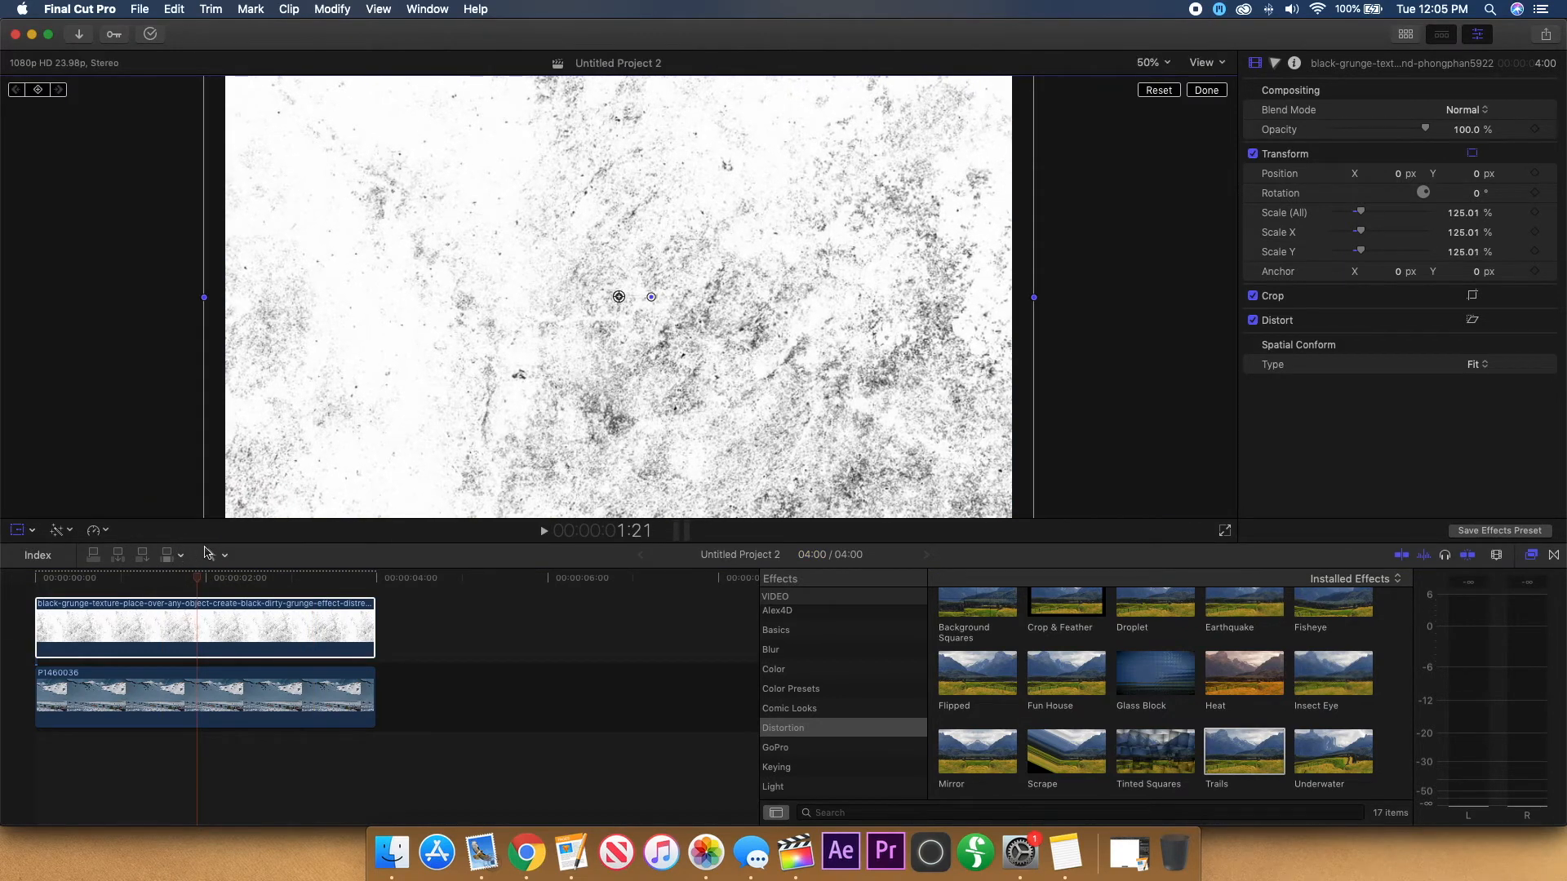
{"action": "left_click", "coordinate": [1206, 90]}
{"action": "left_click", "coordinate": [1254, 65]}
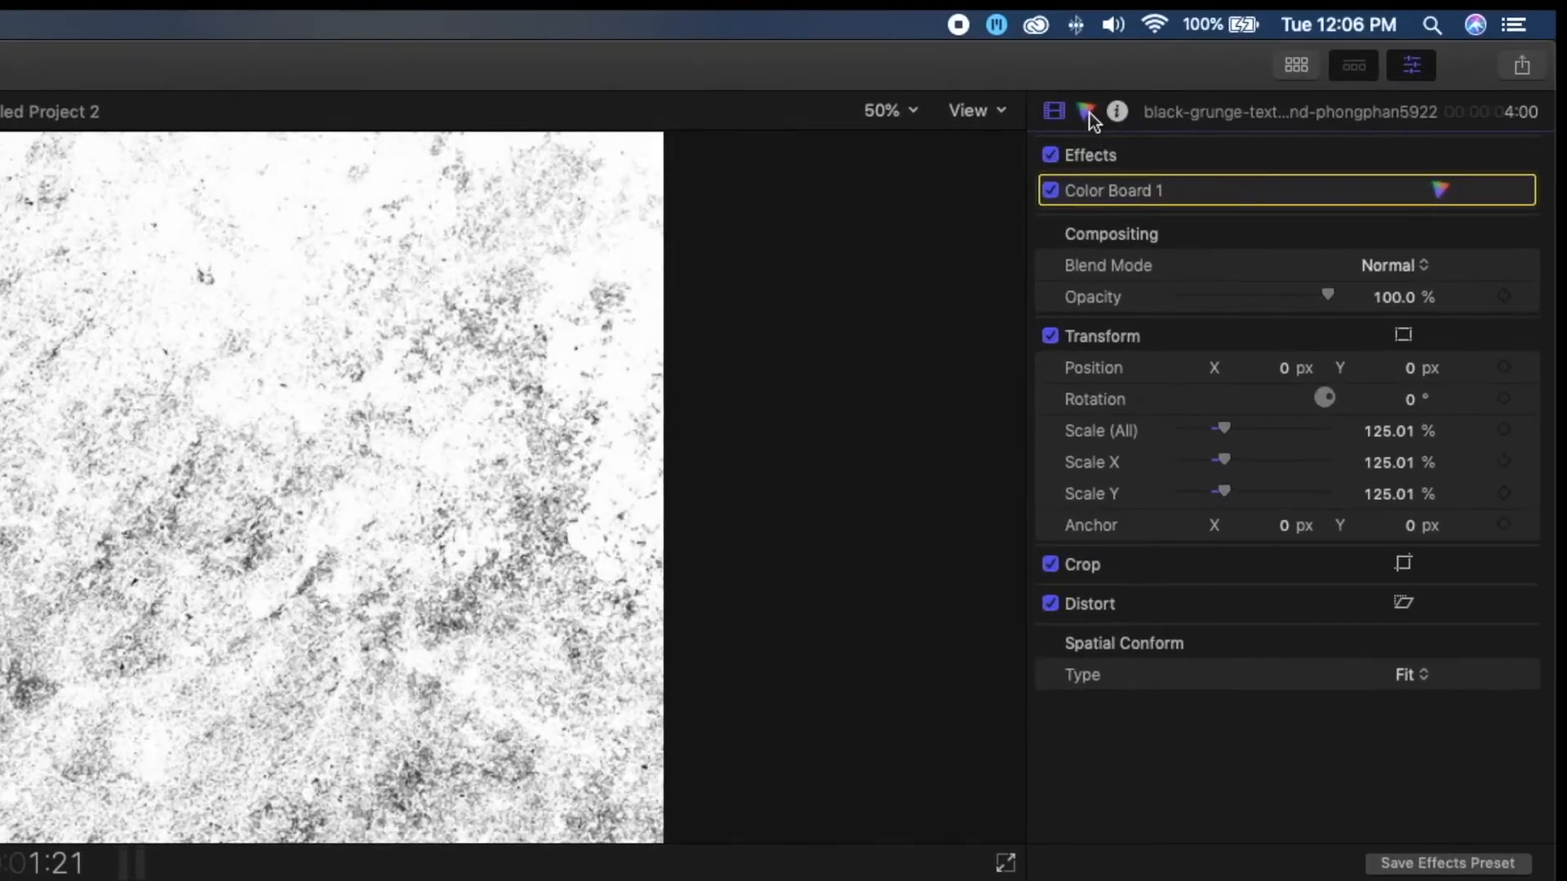
In Color Board exposure, raise Shadows to 100% and lower Highlights to -43%
{"action": "left_click", "coordinate": [1274, 62]}
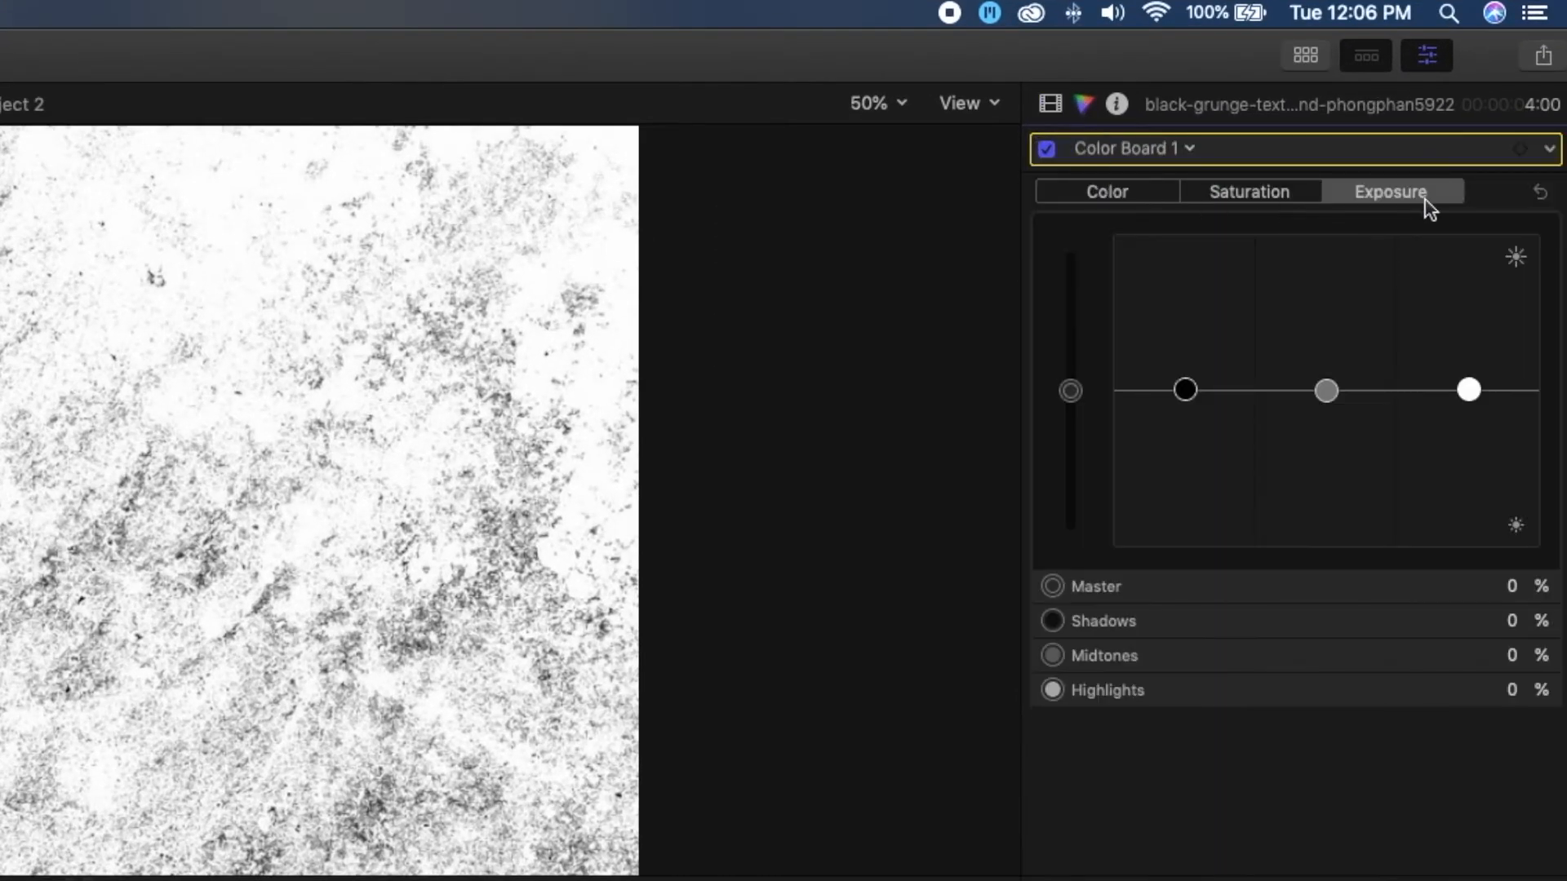
{"action": "left_click_drag", "start_coordinate": [1187, 390], "coordinate": [1182, 124]}
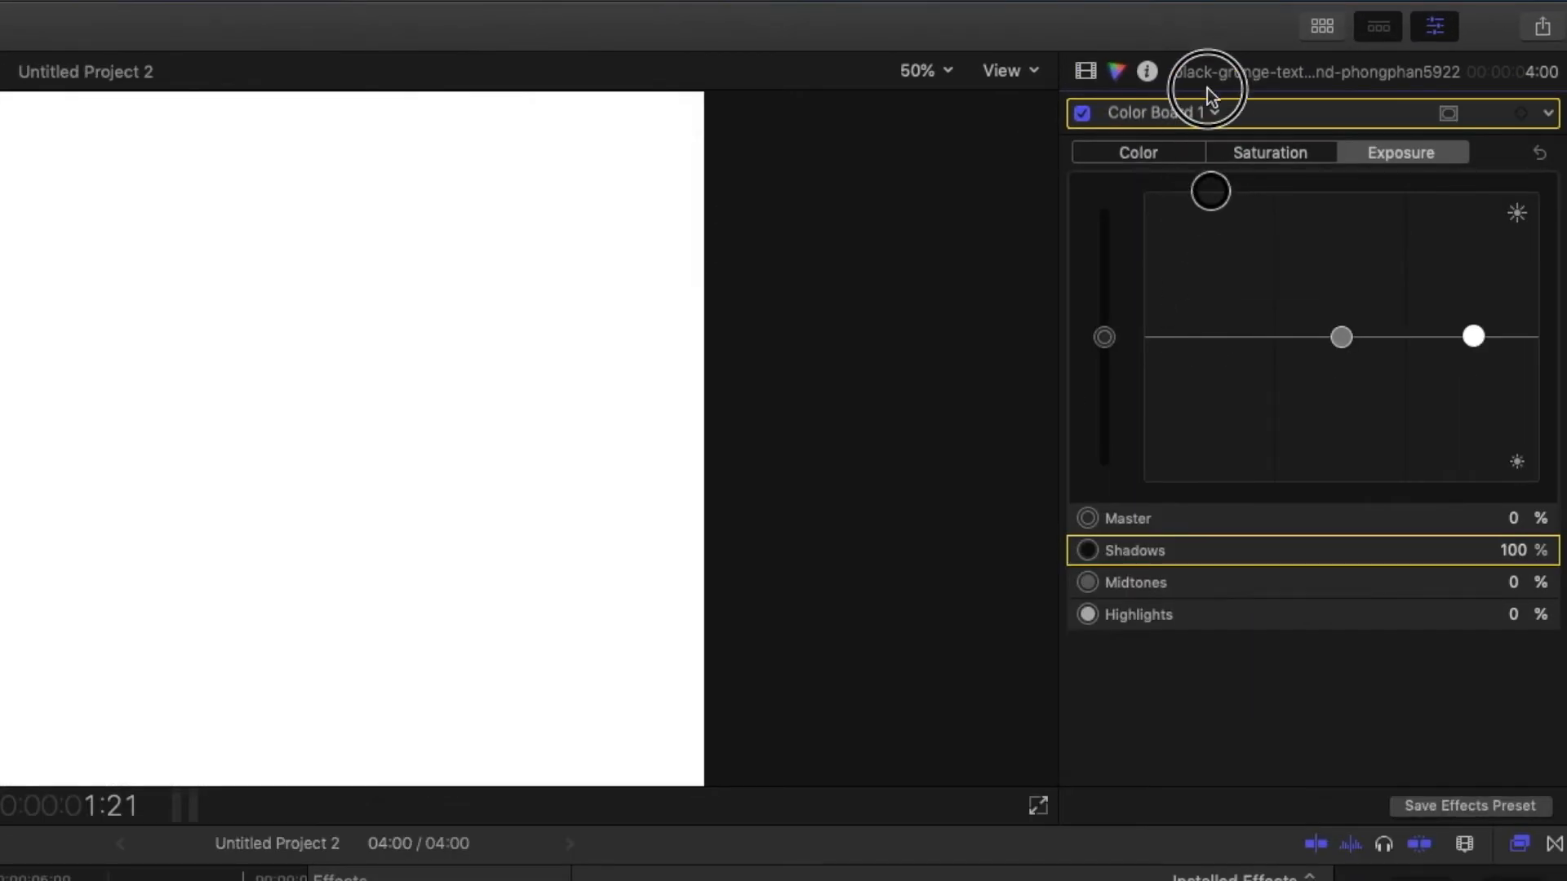
{"action": "left_click_drag", "start_coordinate": [1473, 337], "coordinate": [1476, 485]}
{"action": "left_click", "coordinate": [1083, 114]}
{"action": "left_click", "coordinate": [1083, 114]}
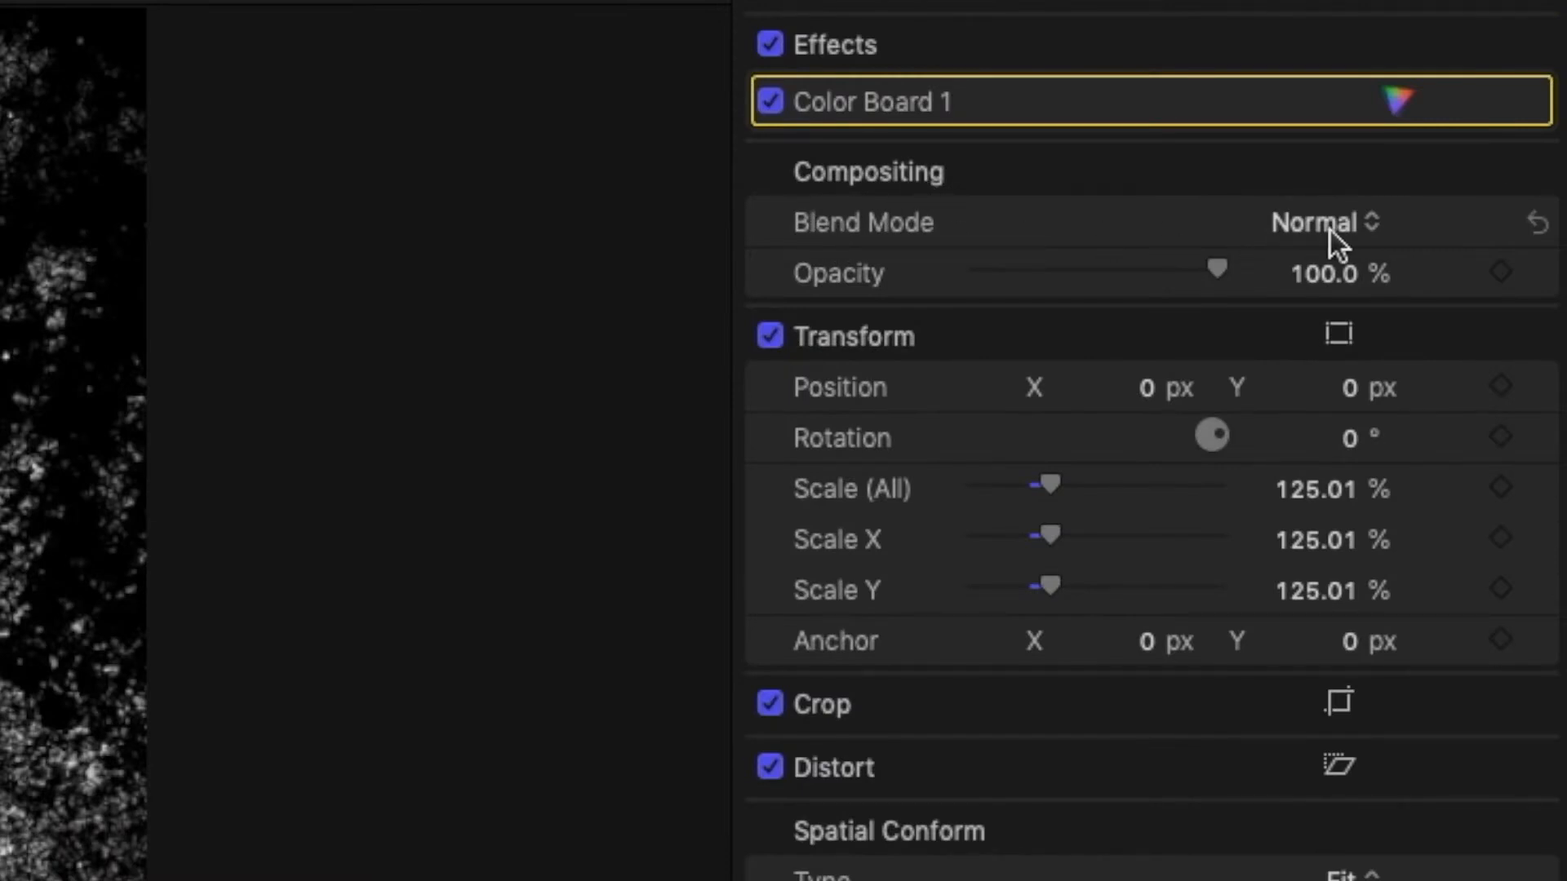
Change the grunge layer's blend mode from Normal to Screen and preview it
{"action": "left_click", "coordinate": [1330, 229]}
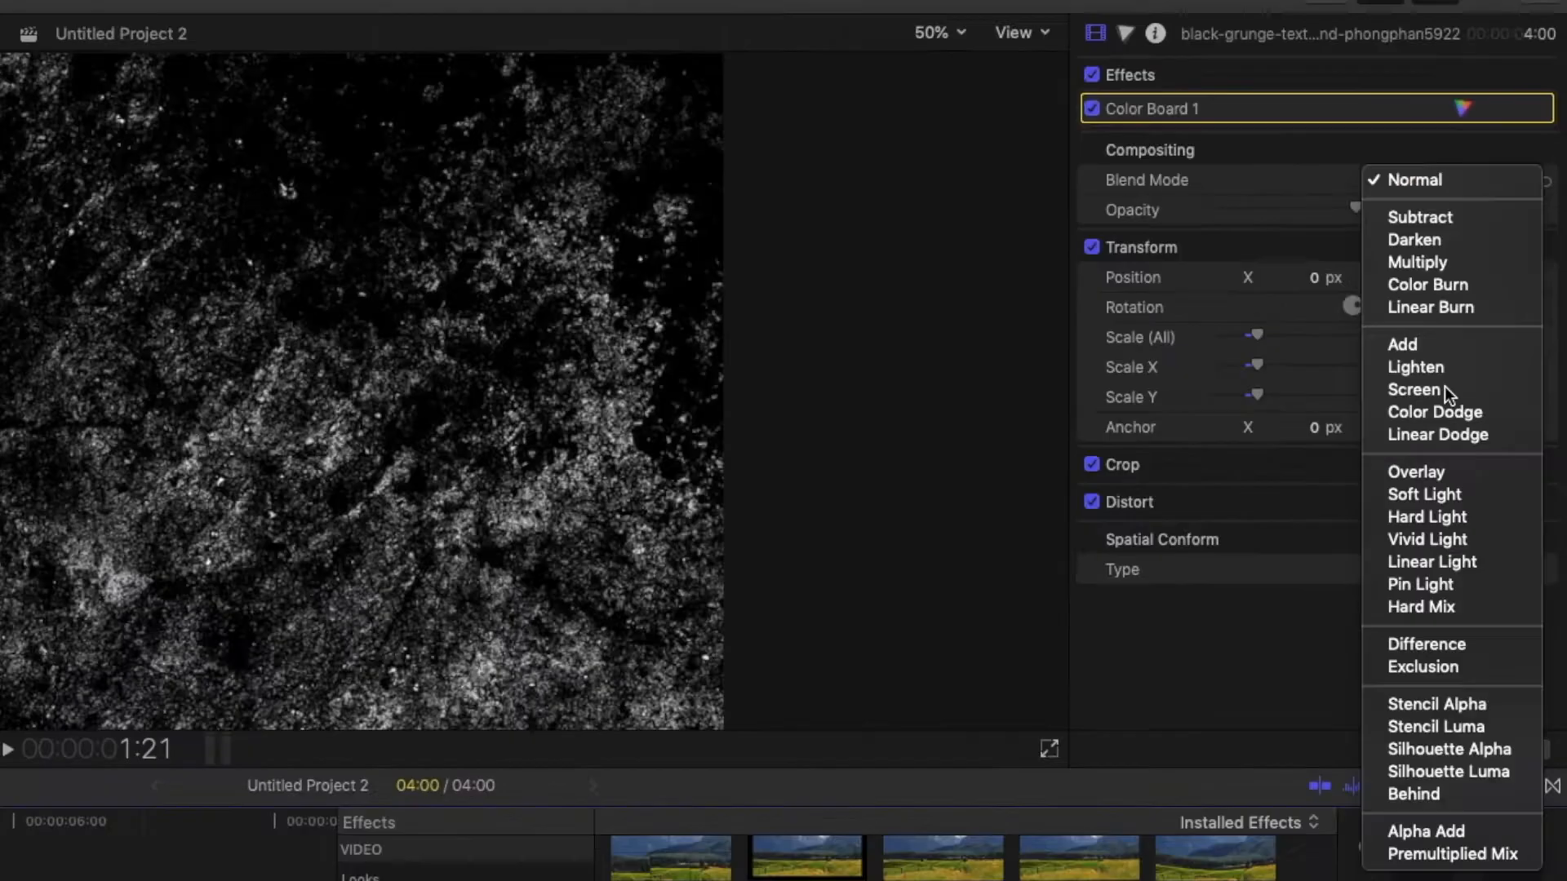
{"action": "left_click", "coordinate": [1367, 575]}
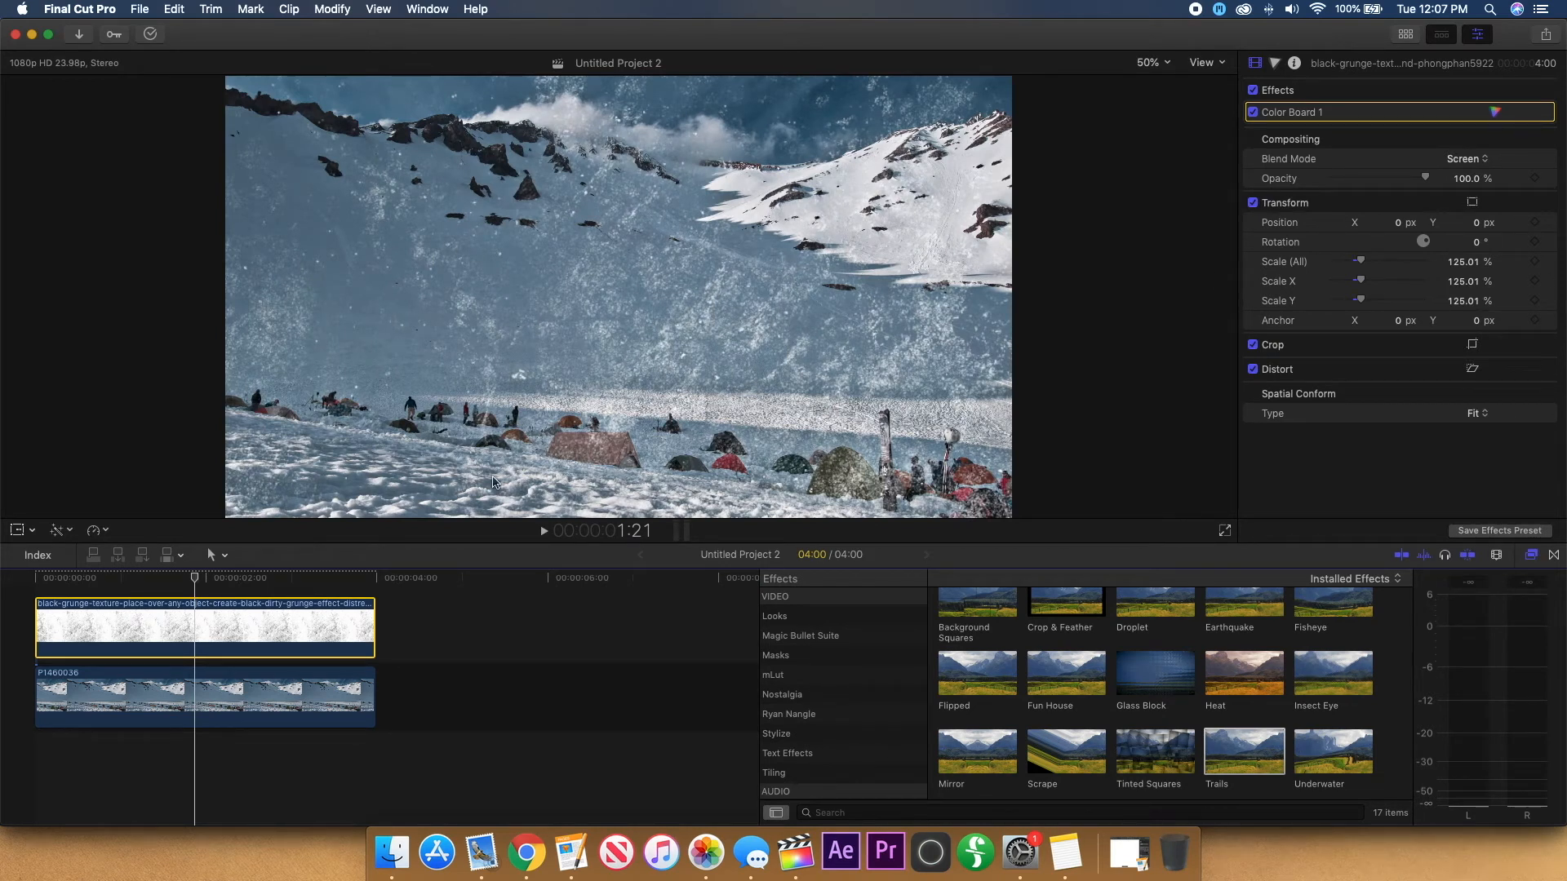
{"action": "key", "text": "space"}
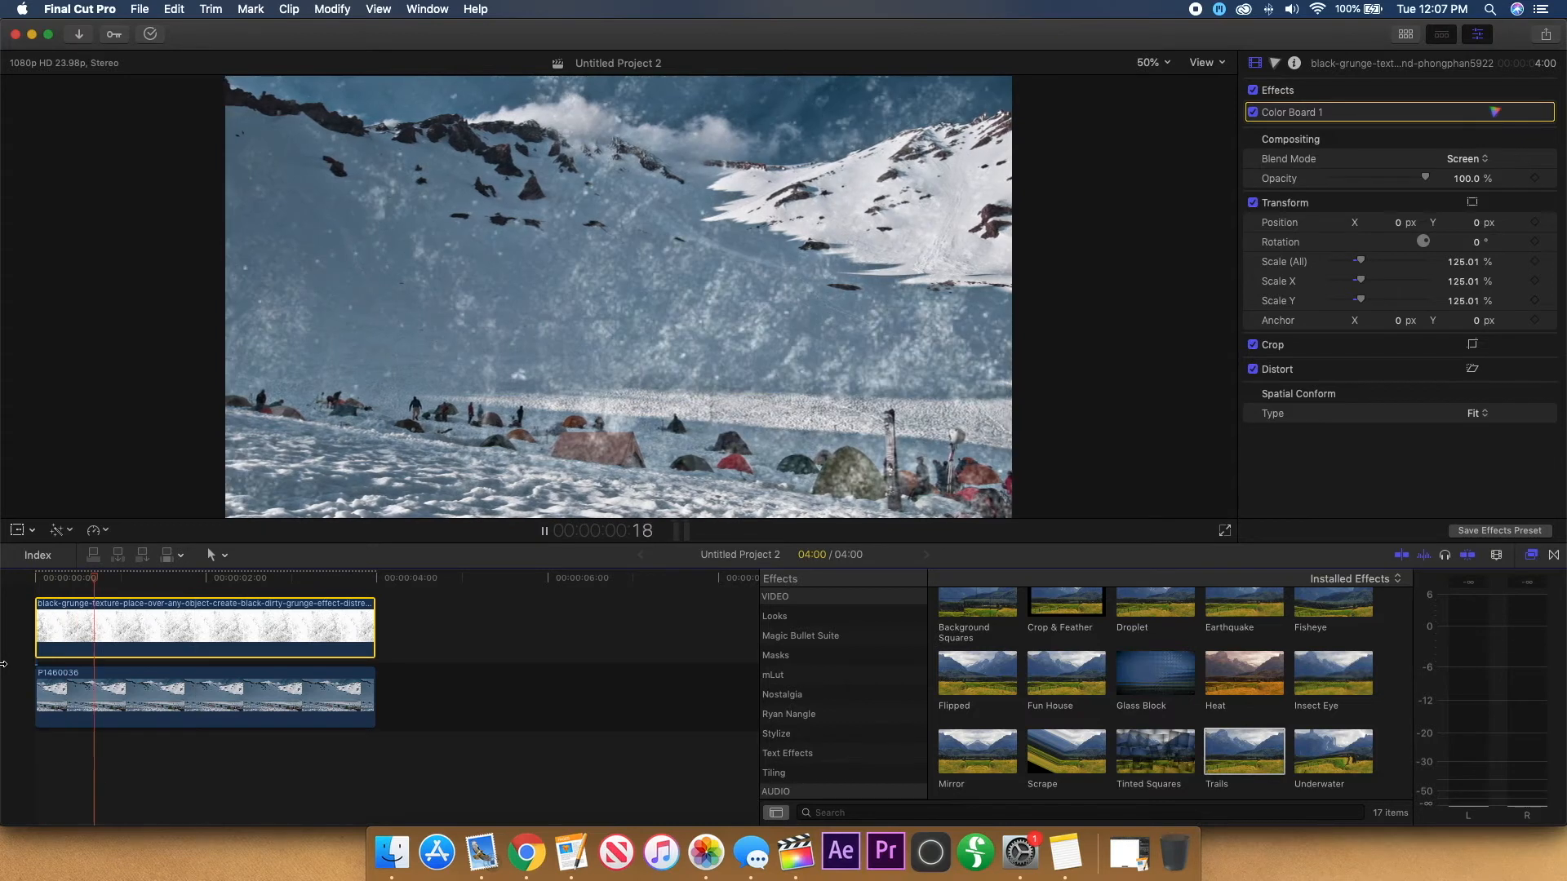
Lower the grunge layer's opacity to 26.94%
{"action": "key", "text": "space"}
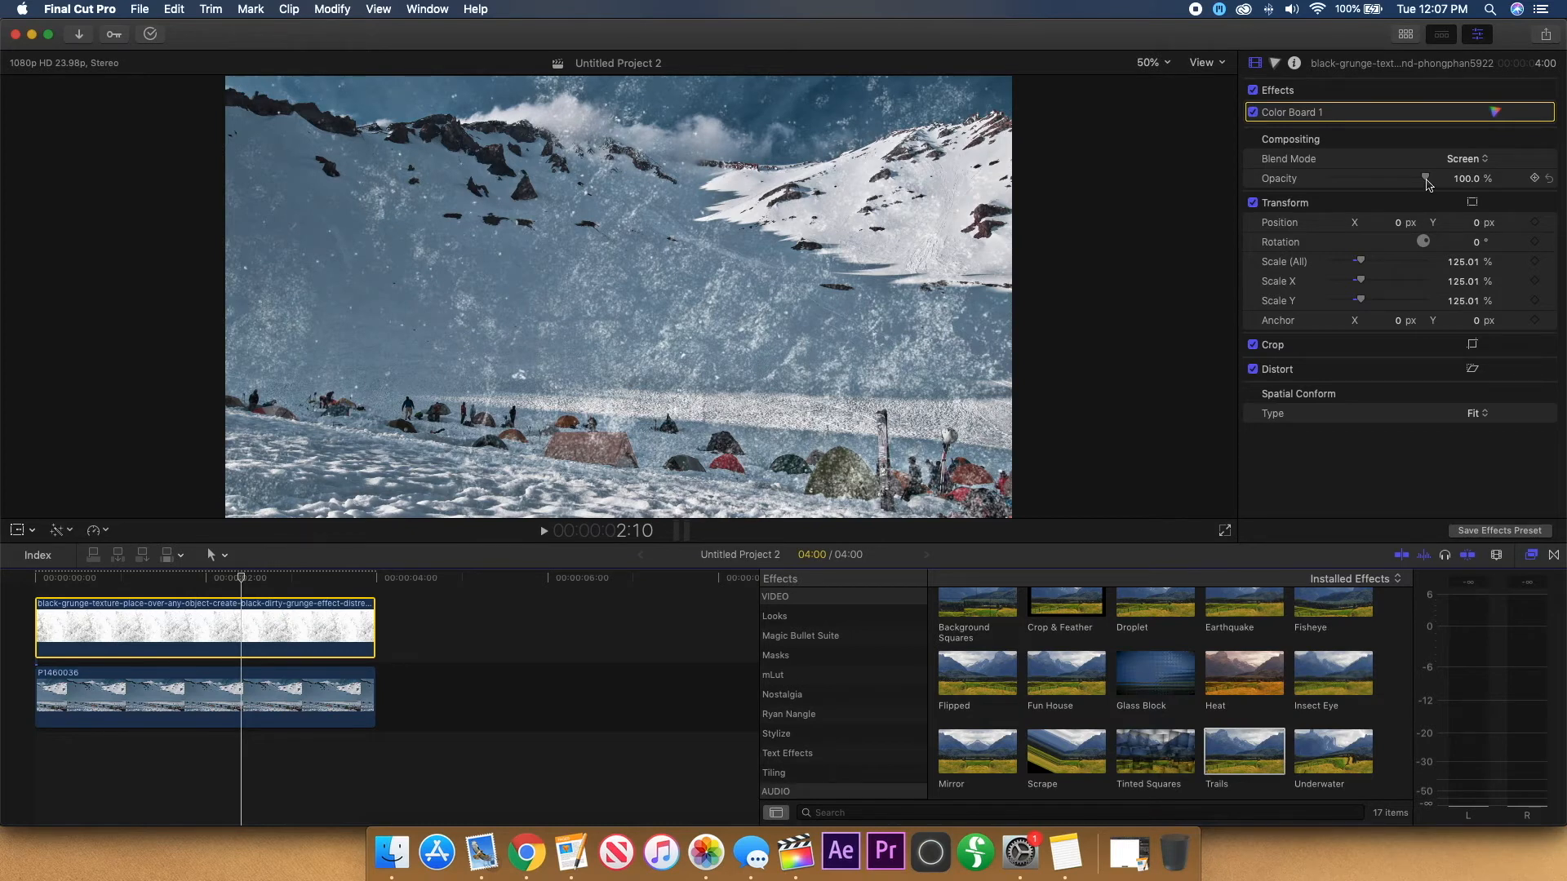
{"action": "left_click_drag", "start_coordinate": [1426, 181], "coordinate": [1365, 180]}
{"action": "left_click", "coordinate": [1465, 160]}
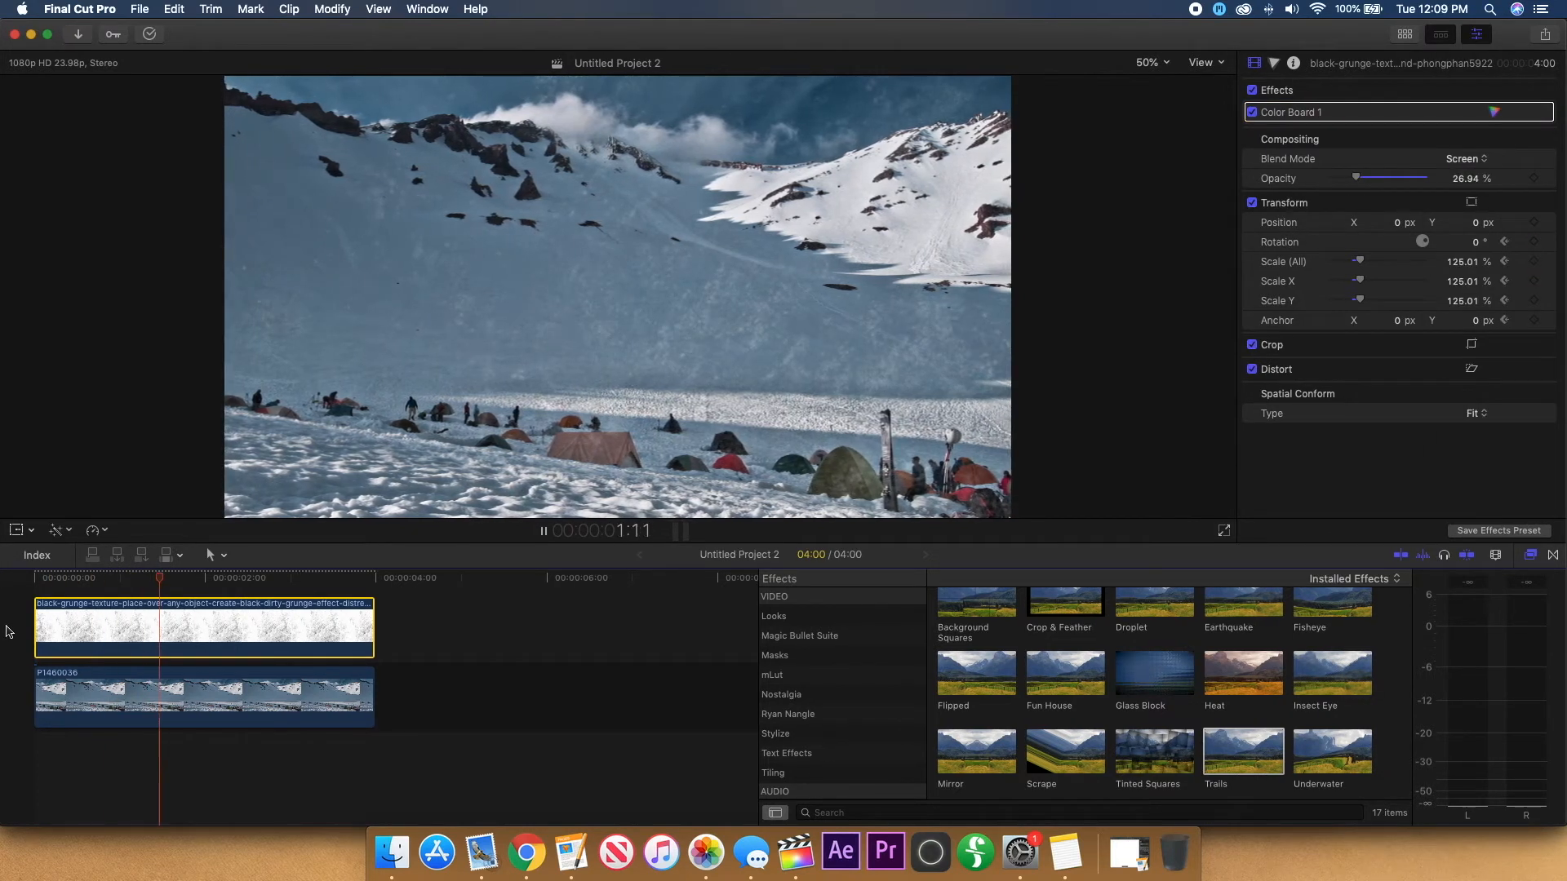
{"action": "key", "text": "space"}
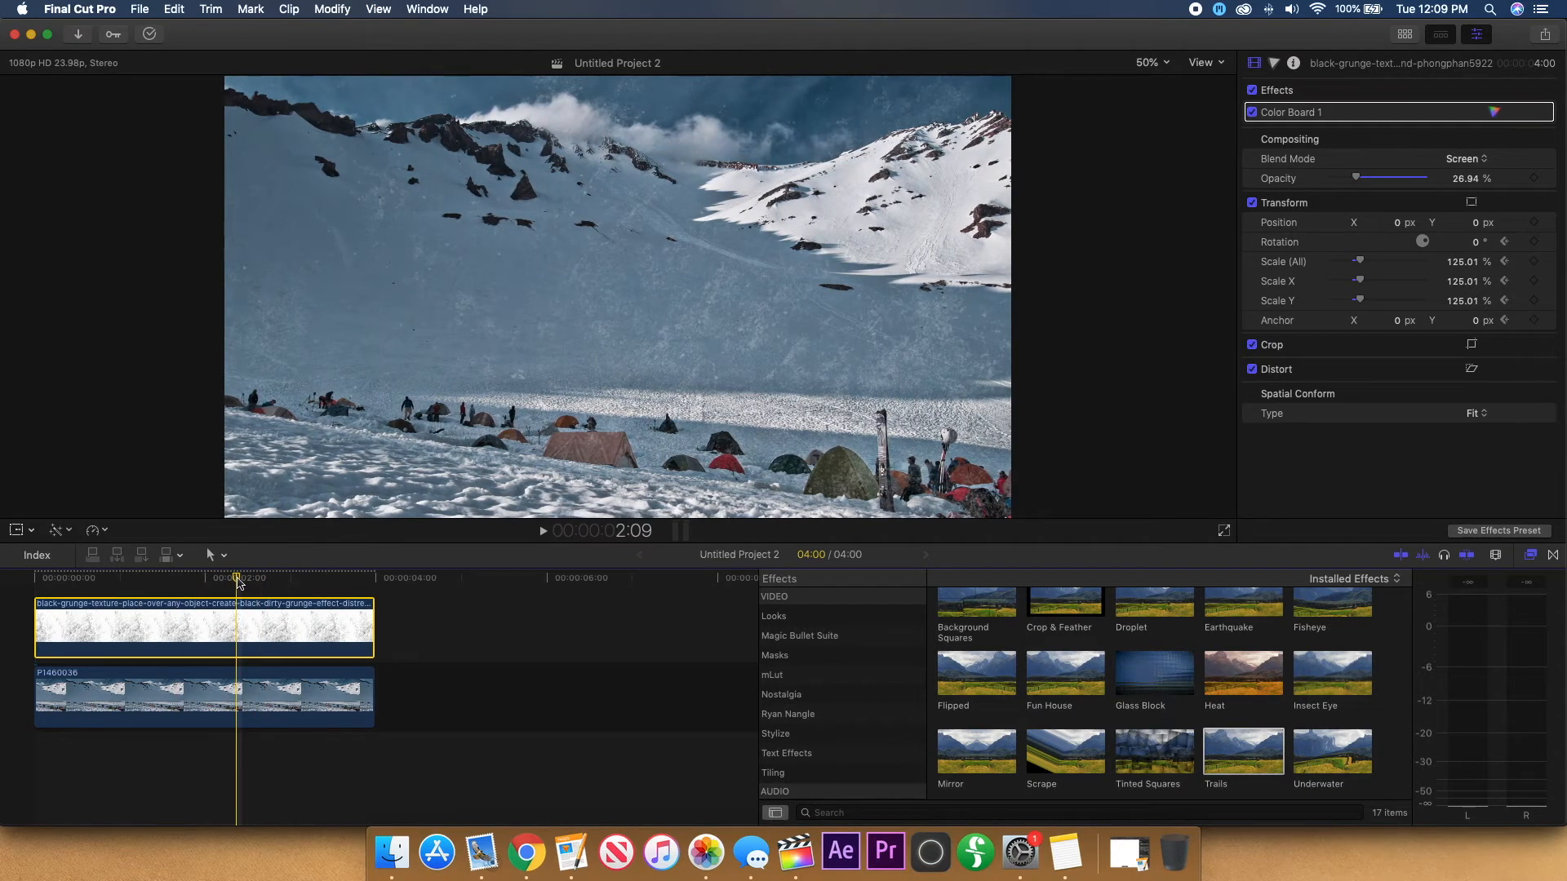
Keyframe the grunge texture's position at start and end so it slides left
{"action": "left_click_drag", "start_coordinate": [229, 571], "coordinate": [4, 551]}
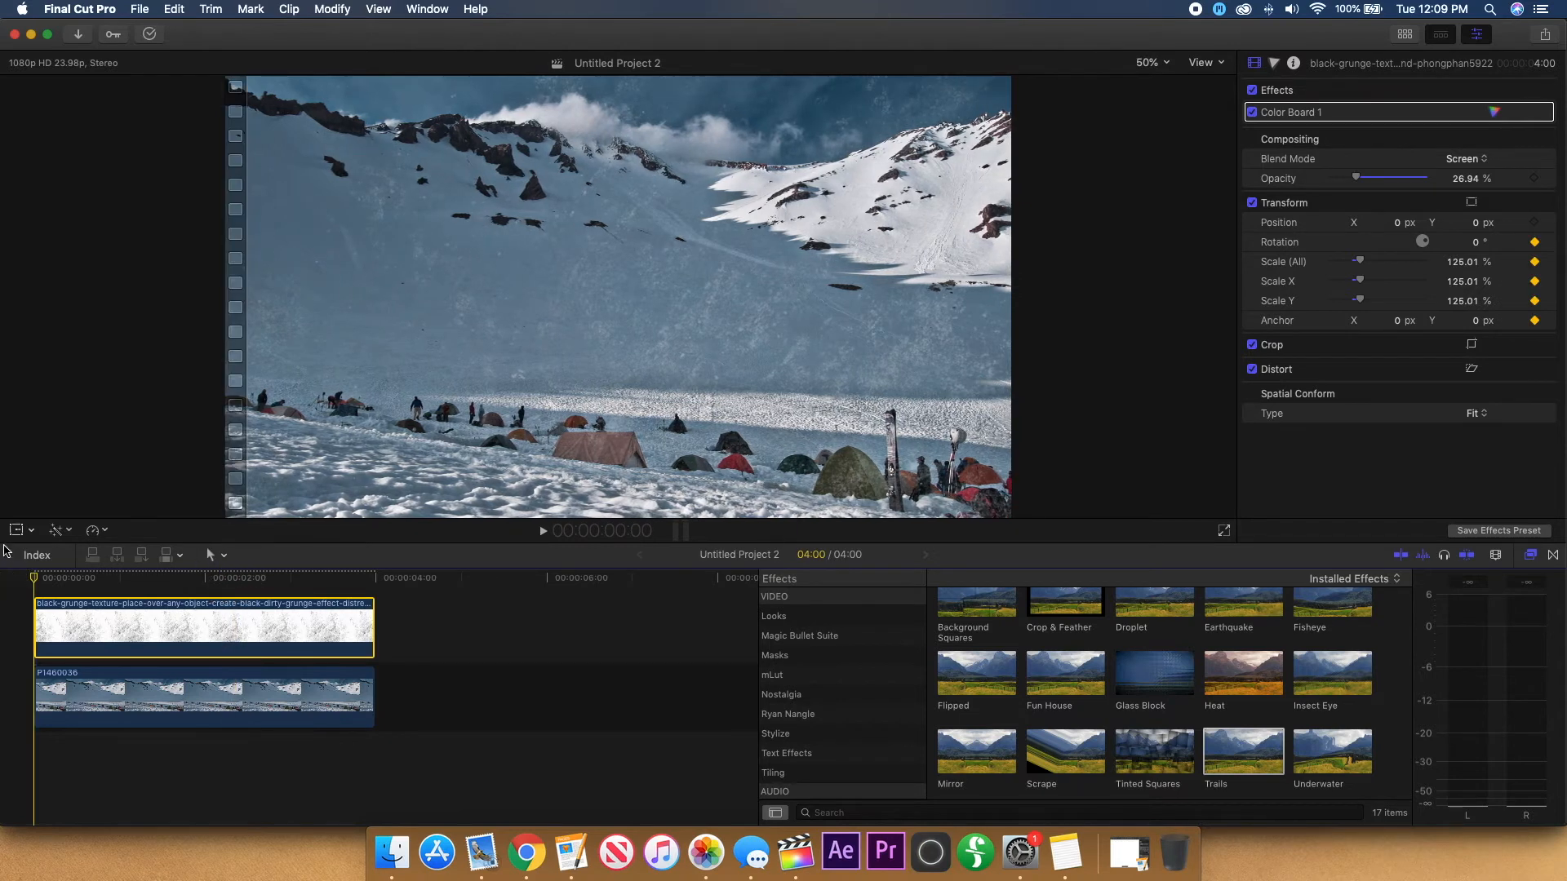
{"action": "left_click", "coordinate": [14, 532]}
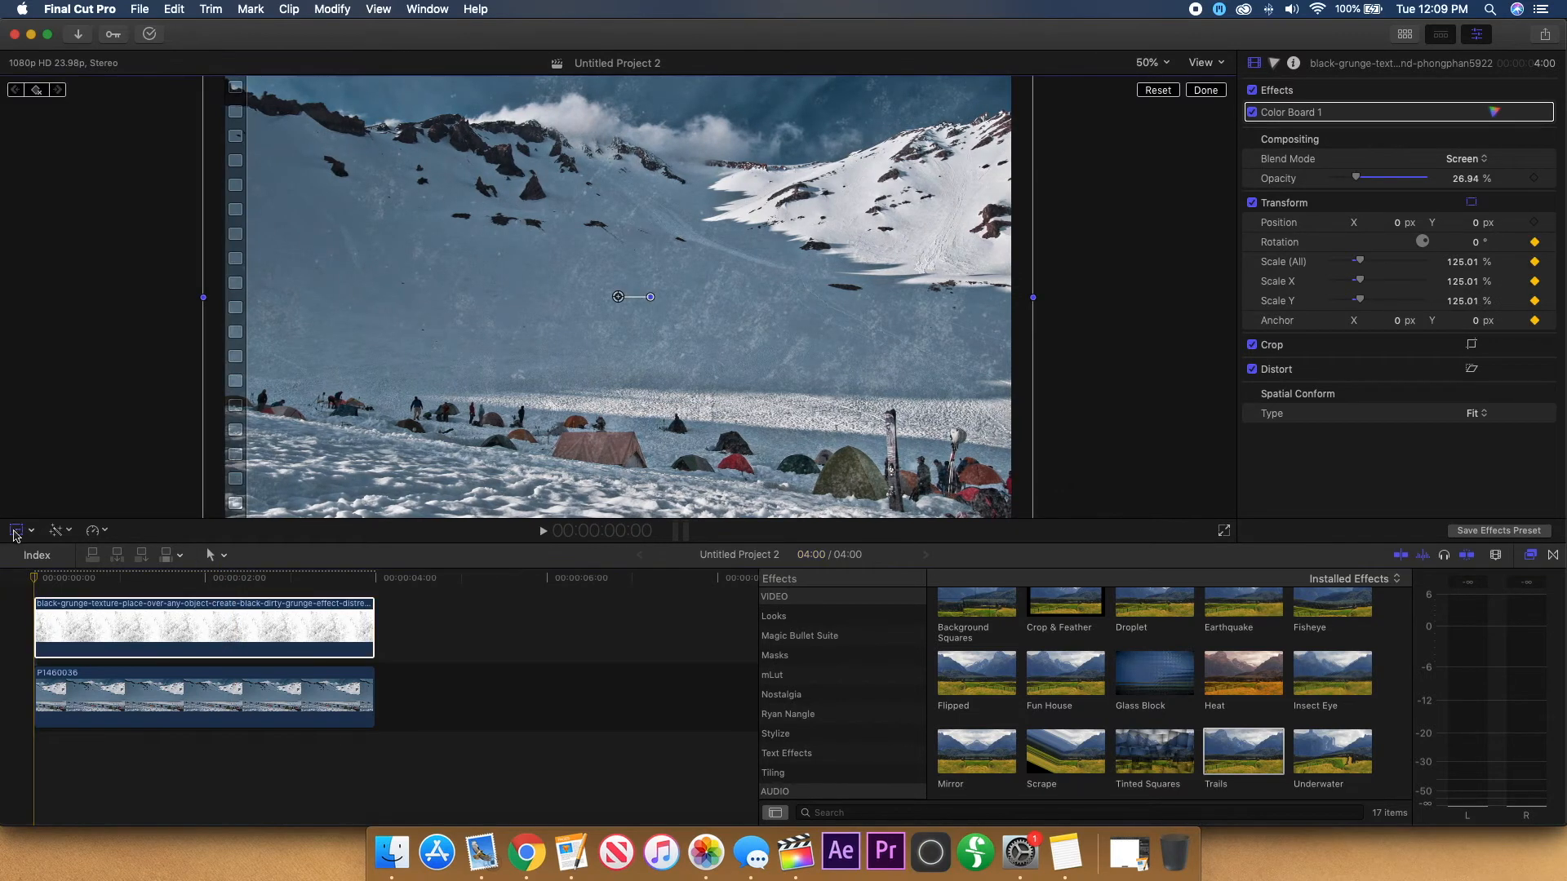
{"action": "left_click", "coordinate": [34, 92]}
{"action": "left_click", "coordinate": [32, 580]}
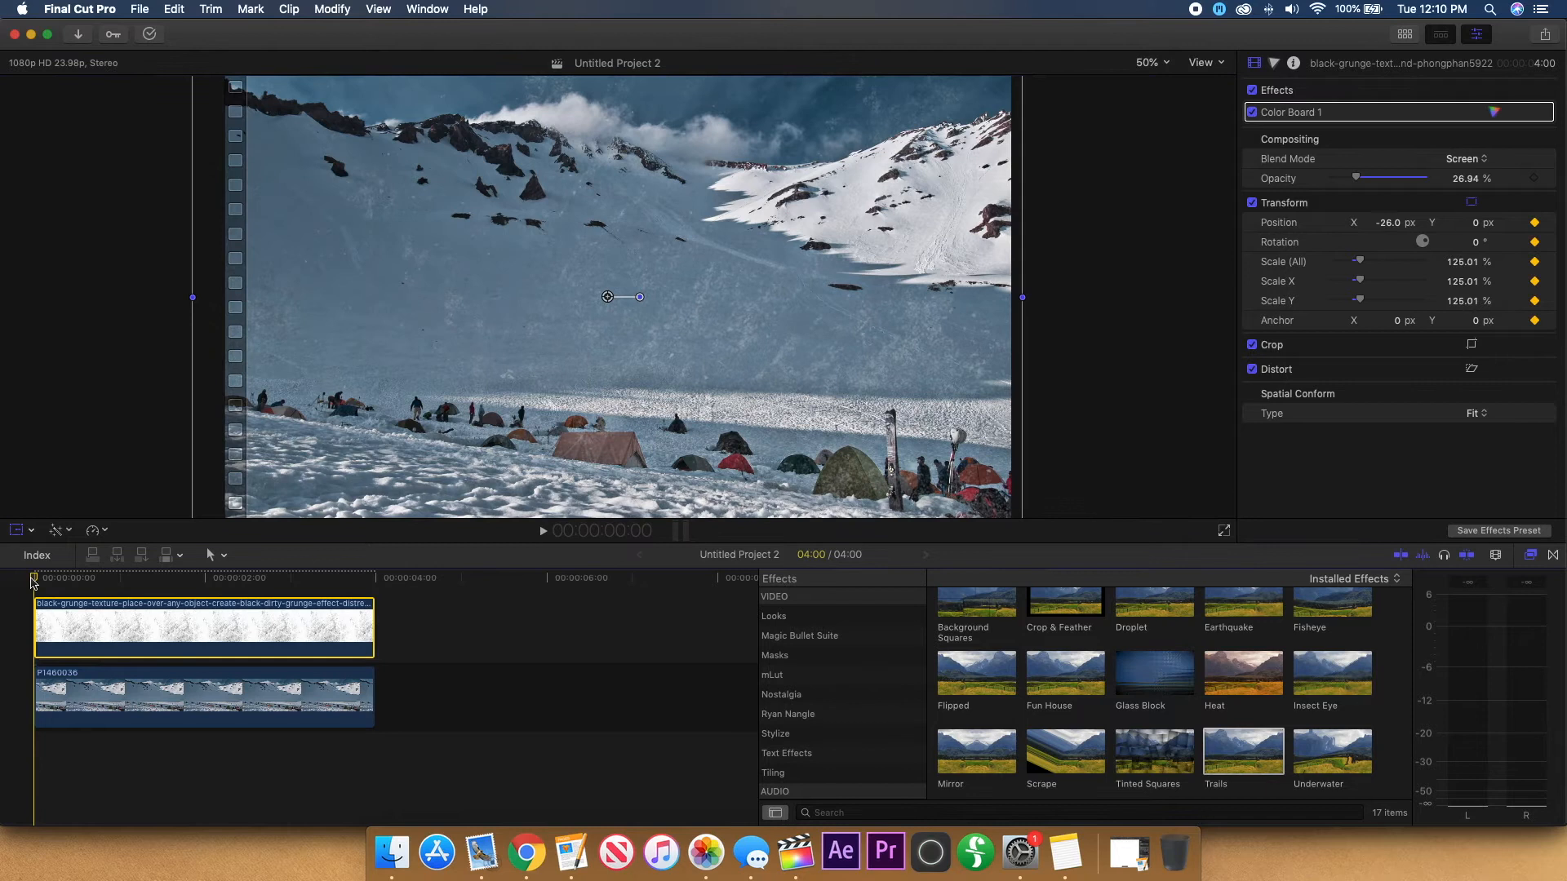
{"action": "left_click_drag", "start_coordinate": [32, 580], "coordinate": [371, 580]}
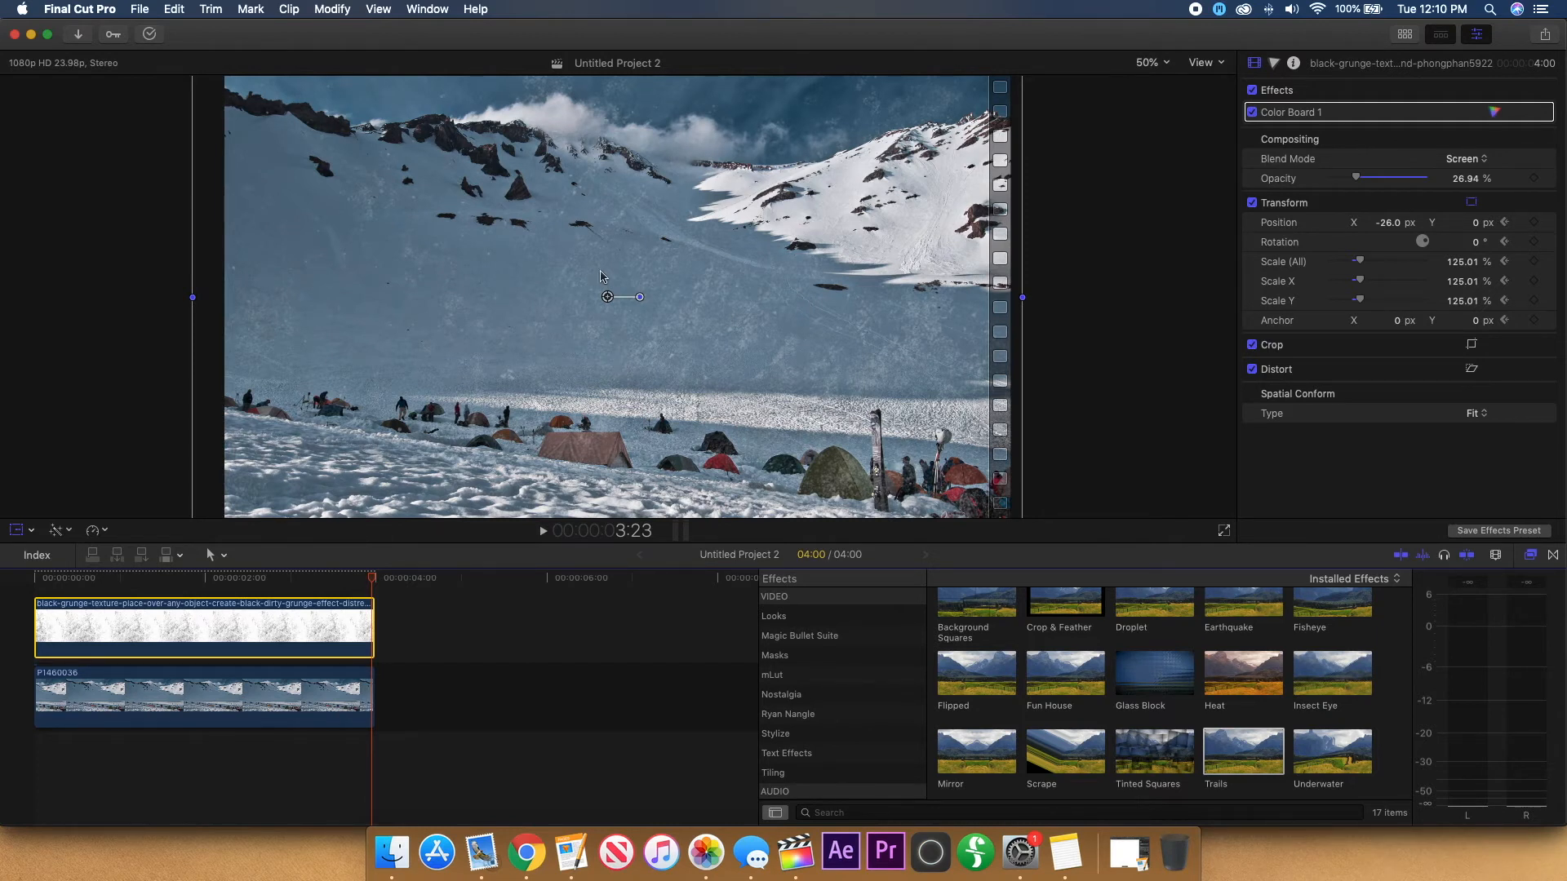
{"action": "left_click_drag", "start_coordinate": [608, 299], "coordinate": [598, 299]}
{"action": "key", "text": "space"}
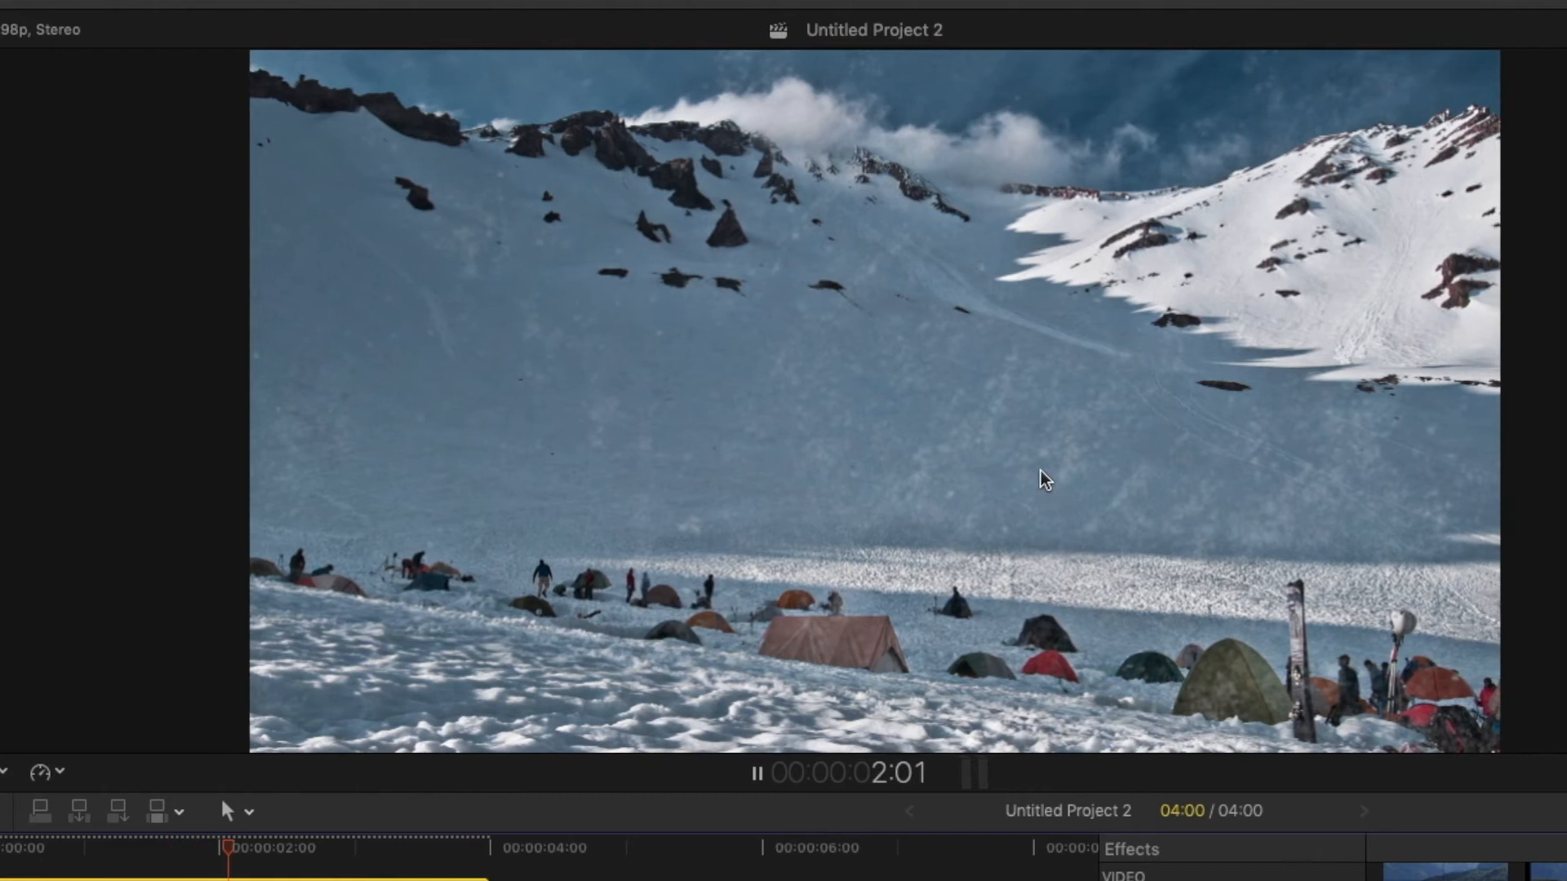
{"action": "key", "text": "space"}
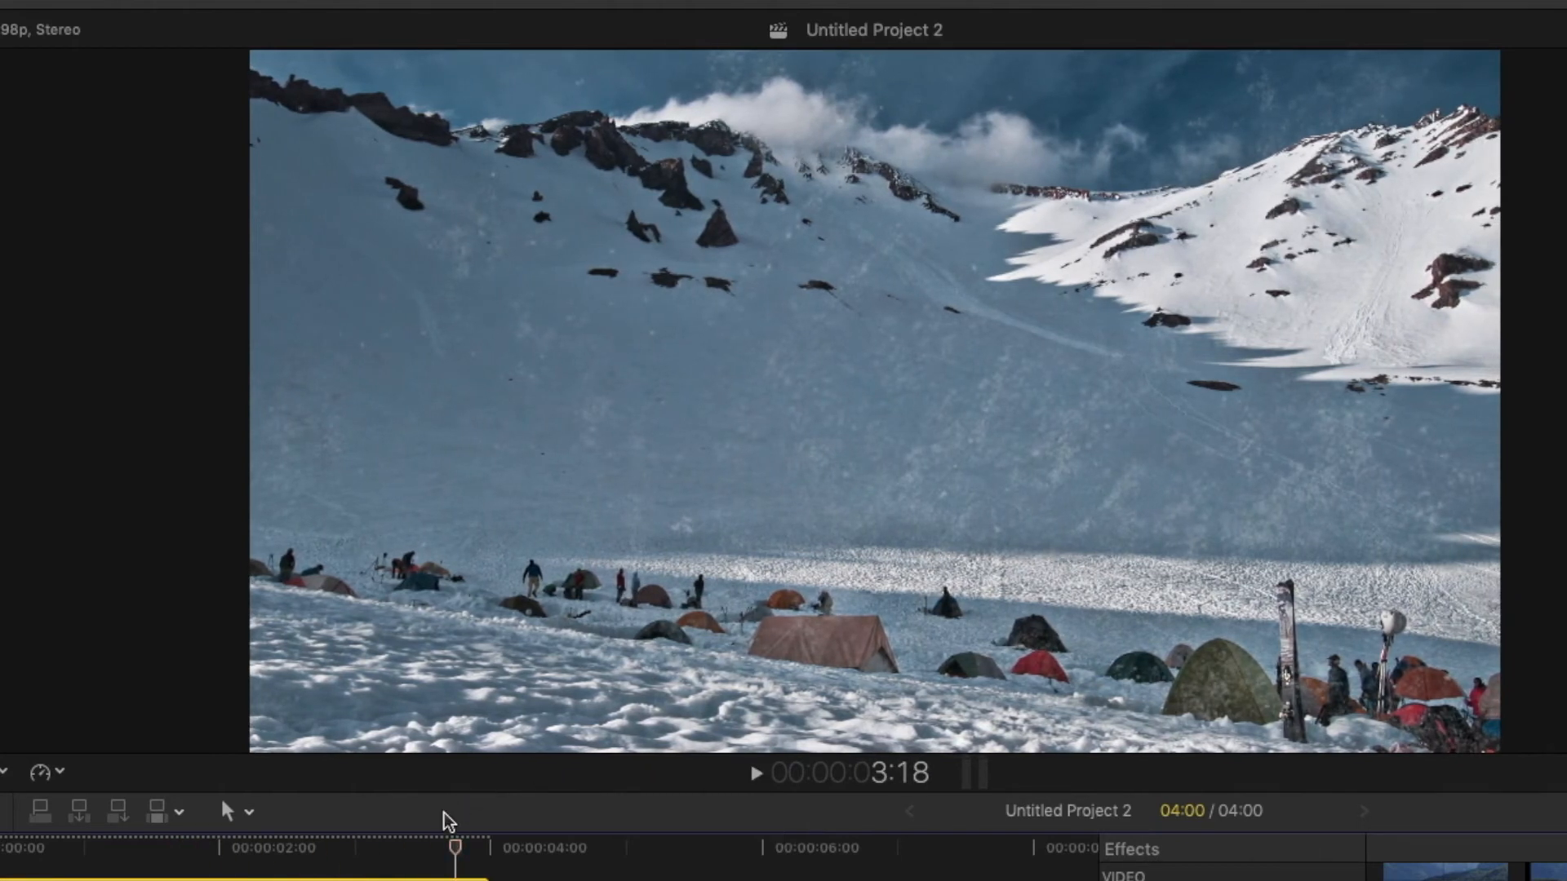
Adjust the texture's starting position, replay the slide, and add a Basic Title above the clips
{"action": "left_click", "coordinate": [486, 848]}
{"action": "key", "text": "Left"}
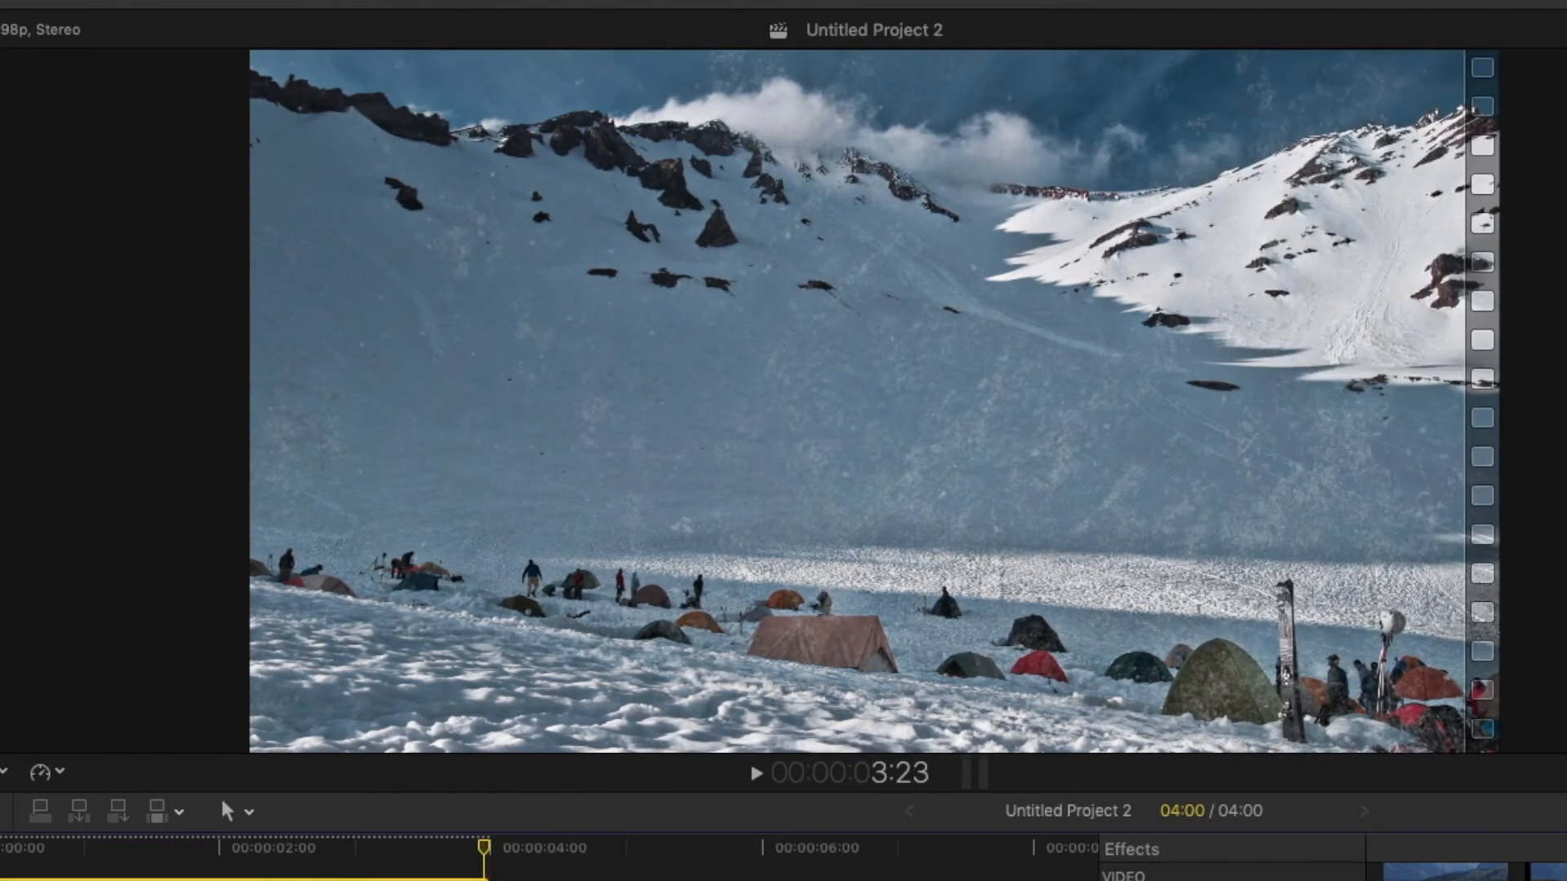
{"action": "left_click_drag", "start_coordinate": [42, 848], "coordinate": [0, 848]}
{"action": "left_click", "coordinate": [822, 466]}
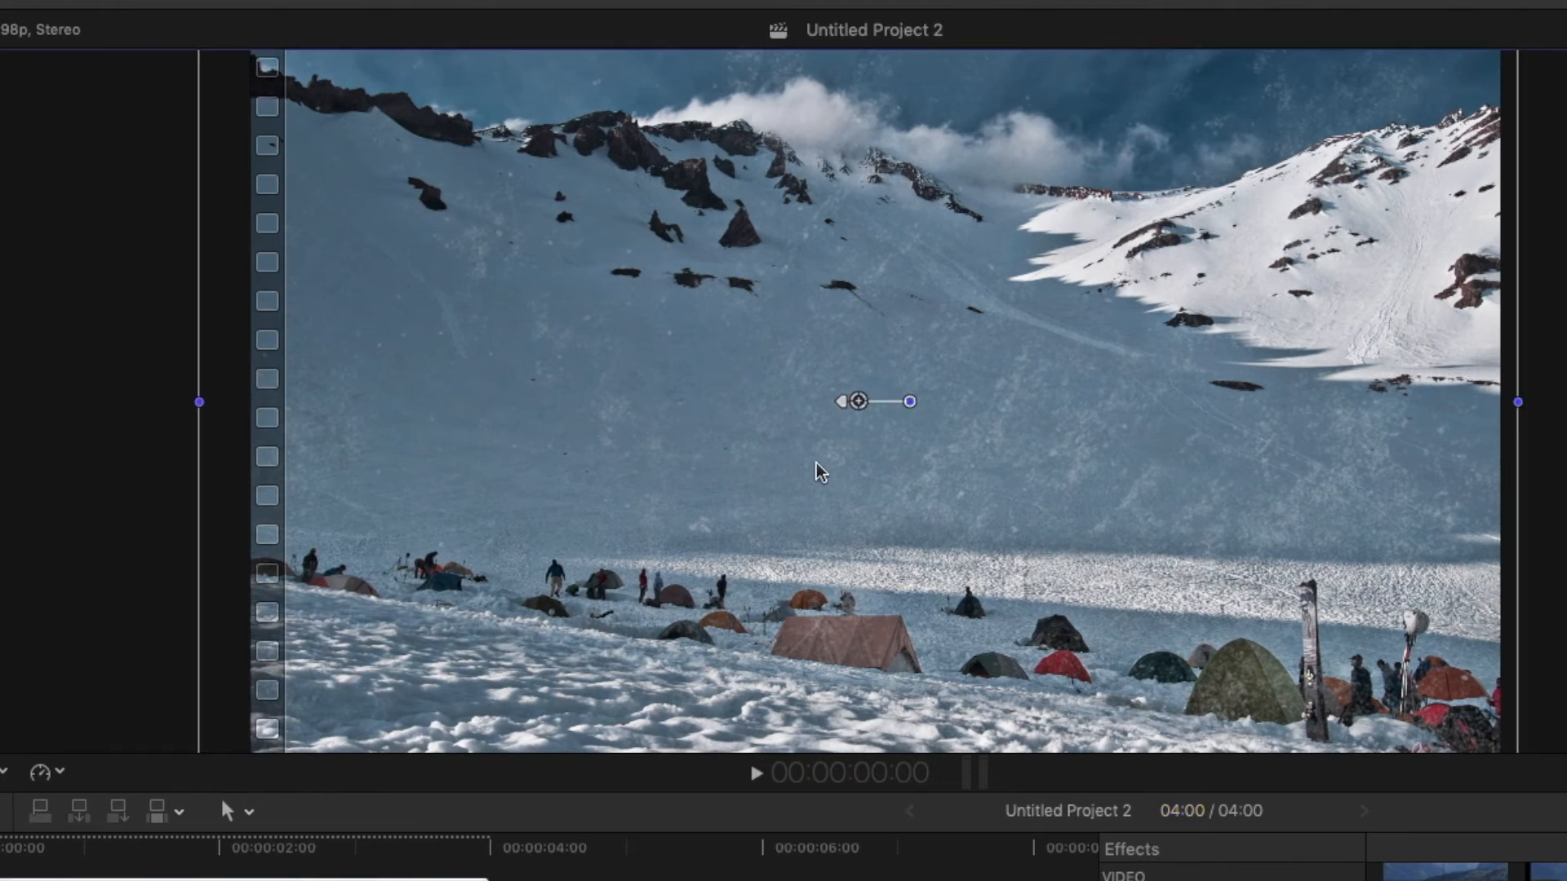
{"action": "mouse_move", "coordinate": [860, 400]}
{"action": "left_mouse_down"}
{"action": "mouse_move", "coordinate": [895, 406]}
{"action": "mouse_move", "coordinate": [867, 400]}
{"action": "left_mouse_up"}
{"action": "key", "text": "space"}
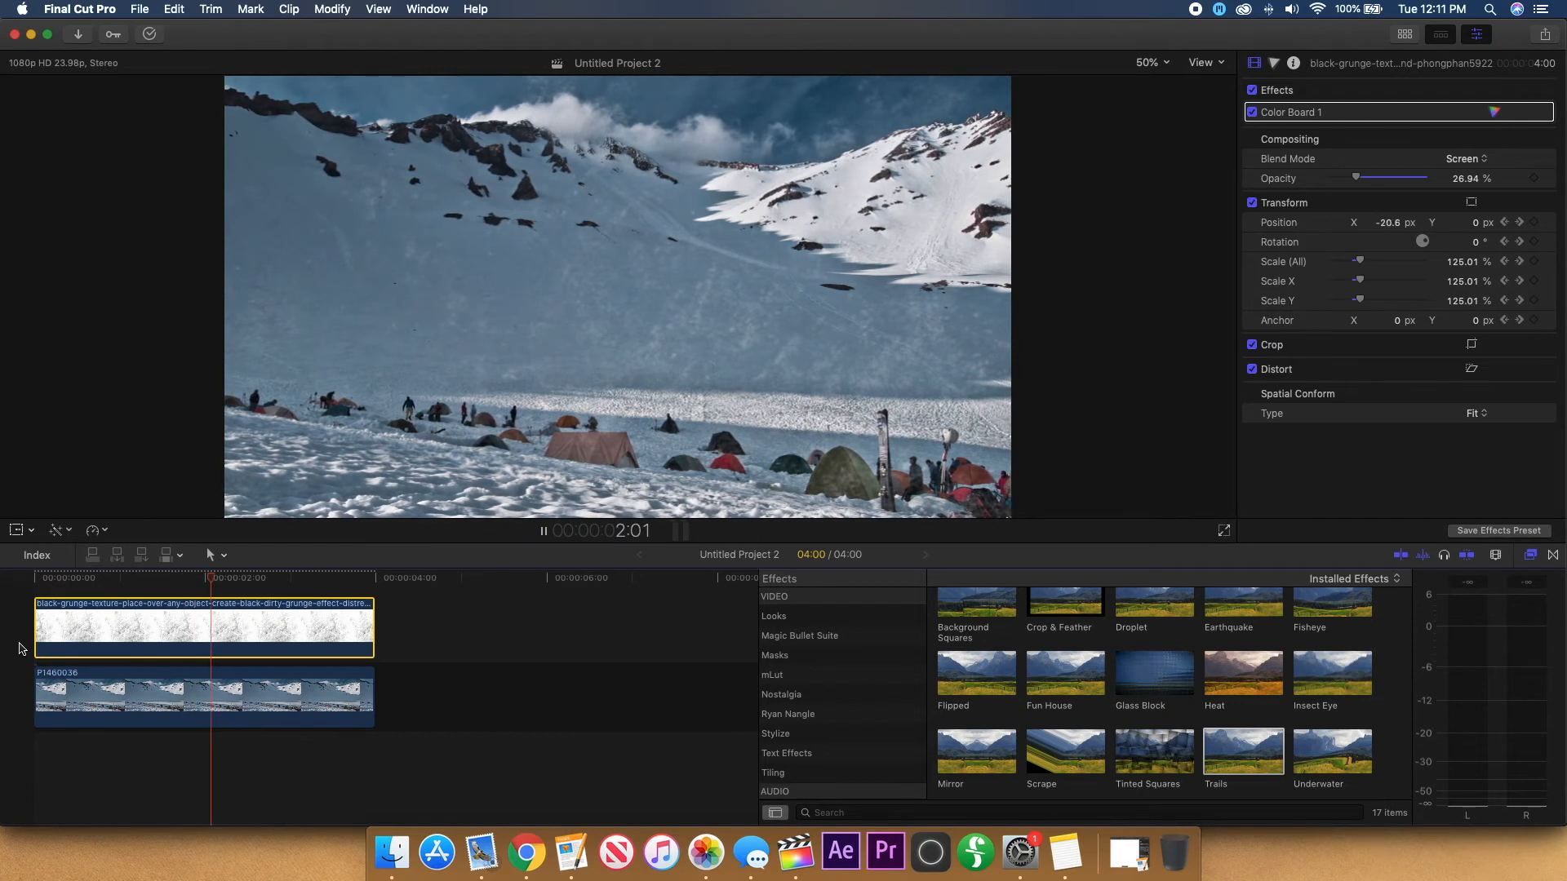
{"action": "left_click", "coordinate": [543, 530]}
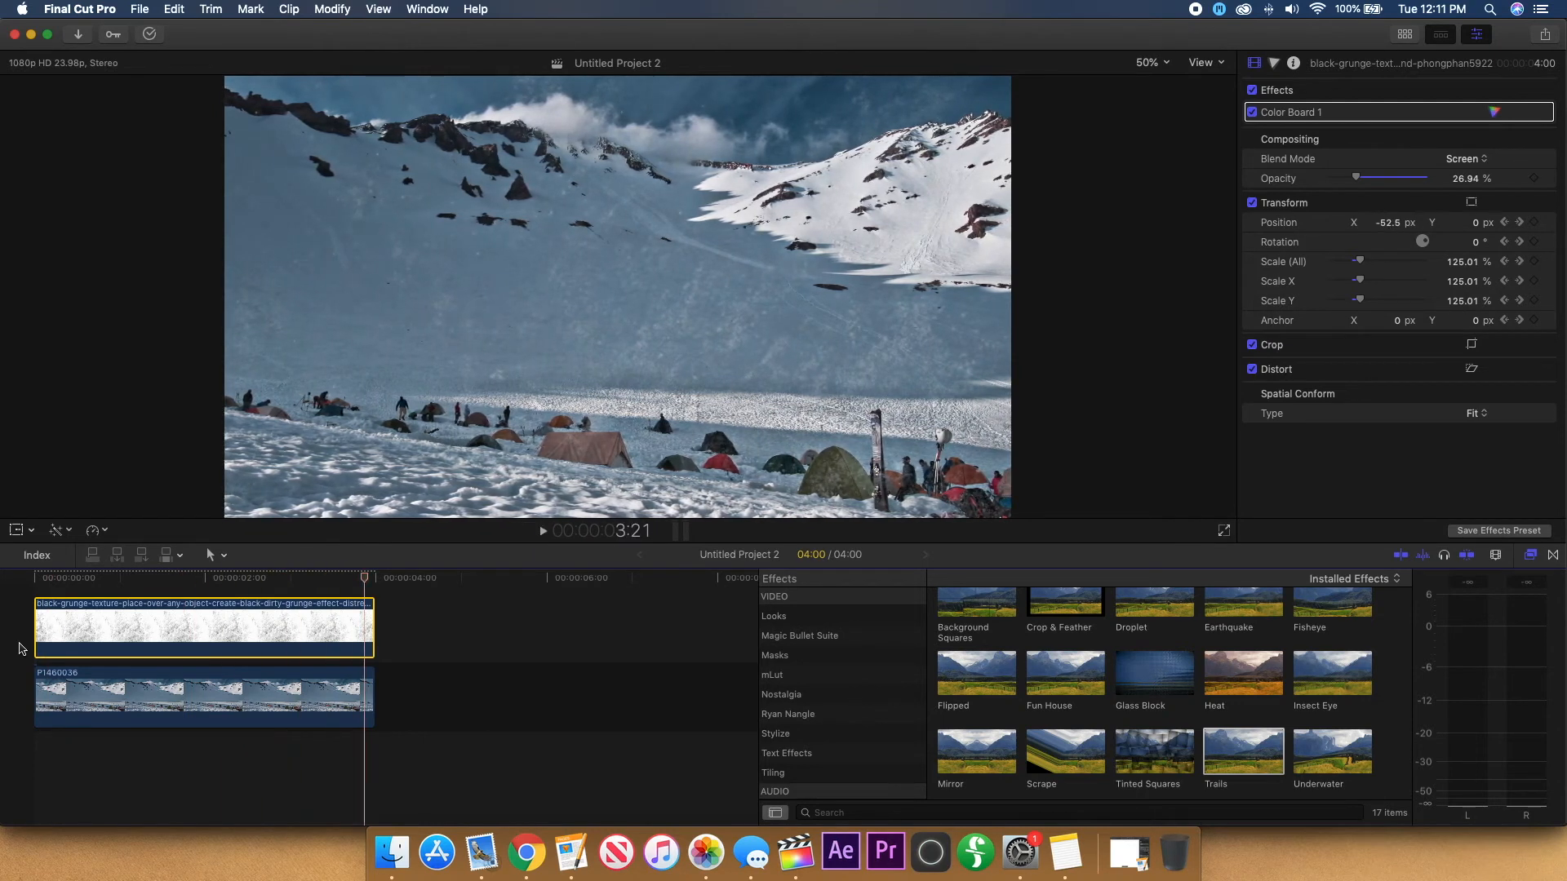
{"action": "key", "text": "alt+super+1"}
{"action": "left_click_drag", "start_coordinate": [223, 371], "coordinate": [49, 595]}
Trim the Basic Title to the 4-second clip length by cutting off the extra piece
{"action": "key", "text": "super+b"}
{"action": "left_click_drag", "start_coordinate": [377, 596], "coordinate": [447, 667]}
{"action": "left_click_drag", "start_coordinate": [502, 744], "coordinate": [503, 746]}
{"action": "key", "text": "Delete"}
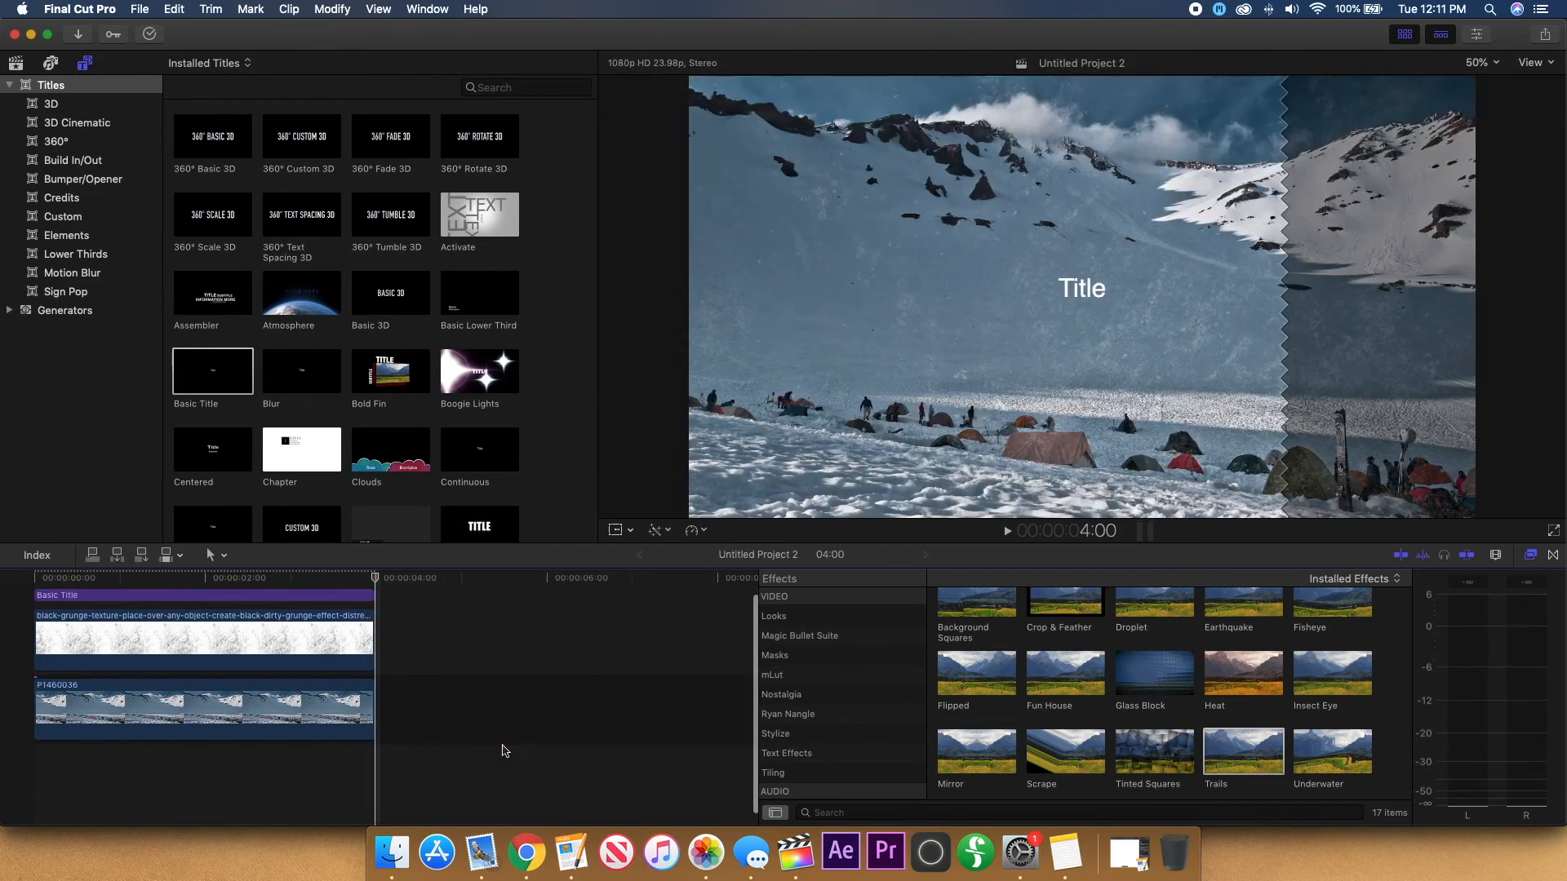
{"action": "key", "text": "space"}
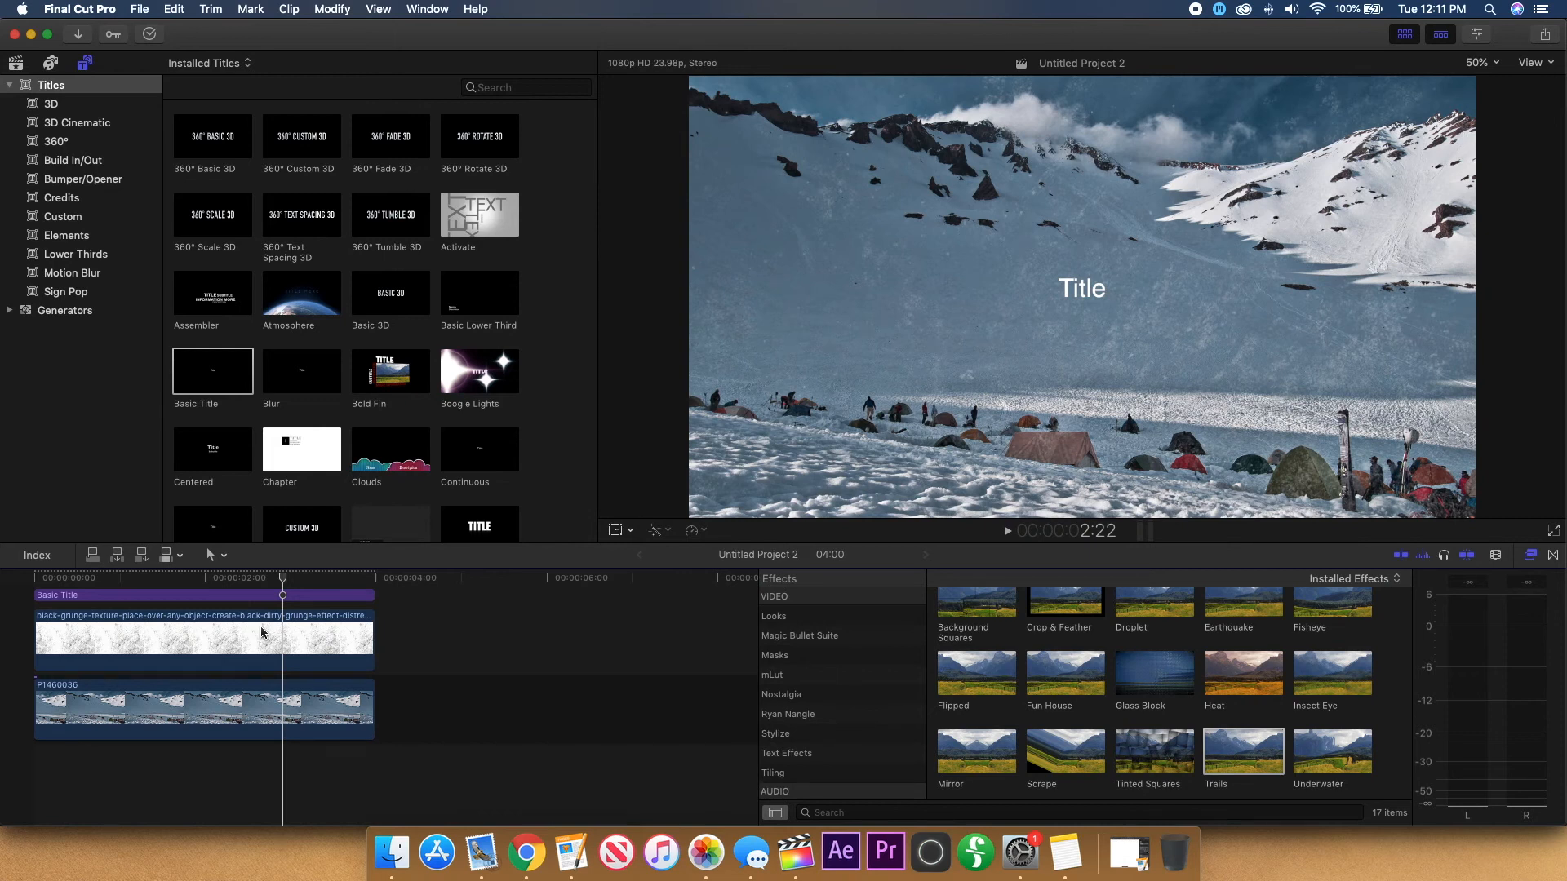
Replace the title's placeholder text with 'Directed by' followed by the director's name
{"action": "left_click", "coordinate": [286, 595]}
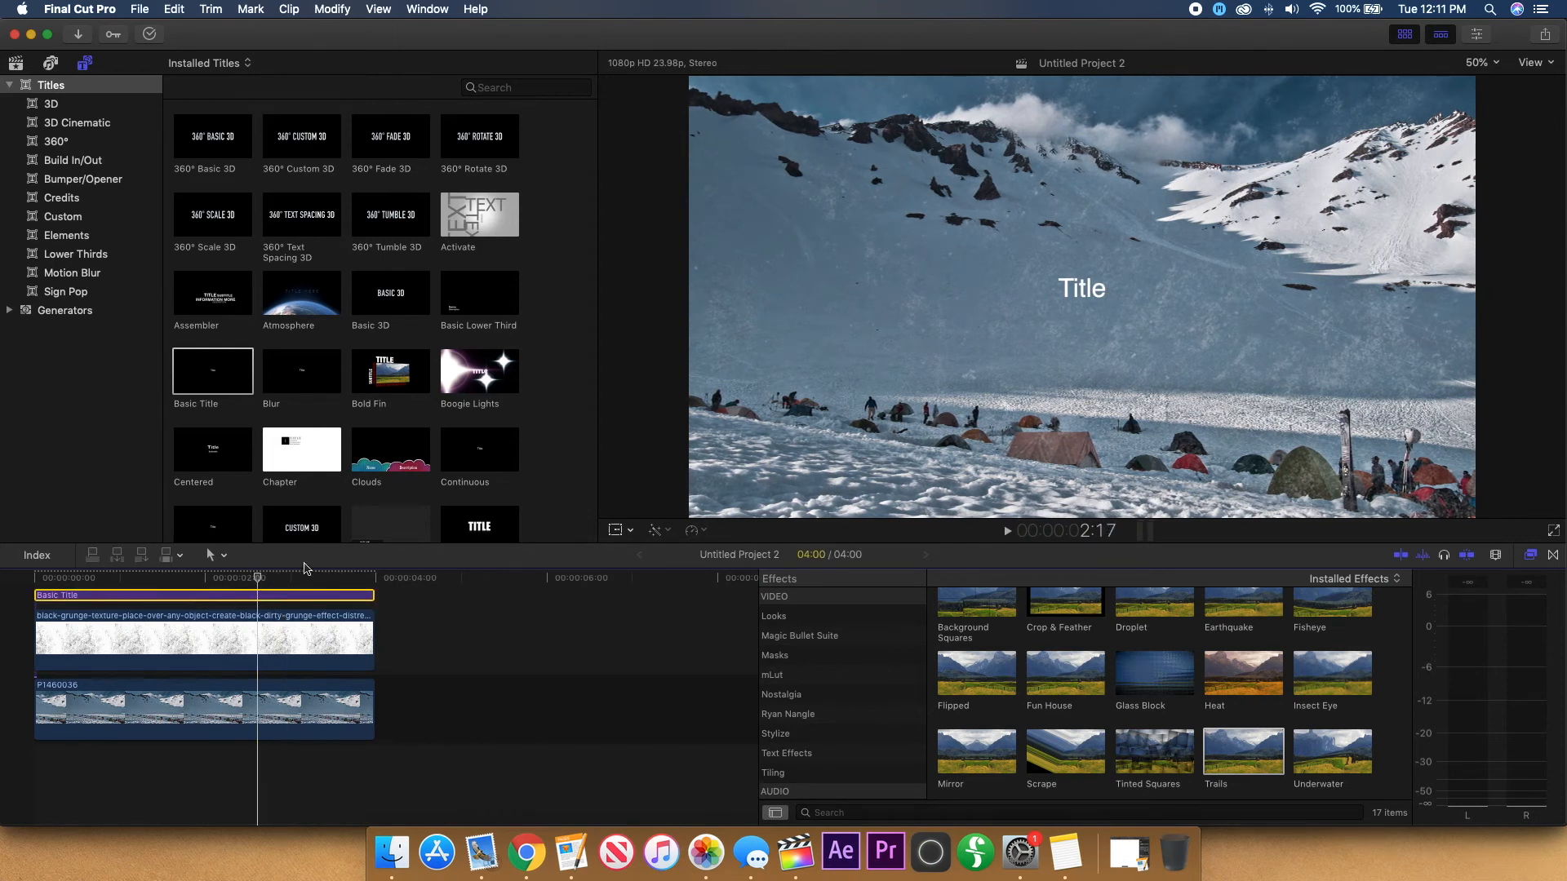
{"action": "double_click", "coordinate": [1082, 288]}
{"action": "type", "text": "Dired"}
{"action": "type", "text": "ted by "}
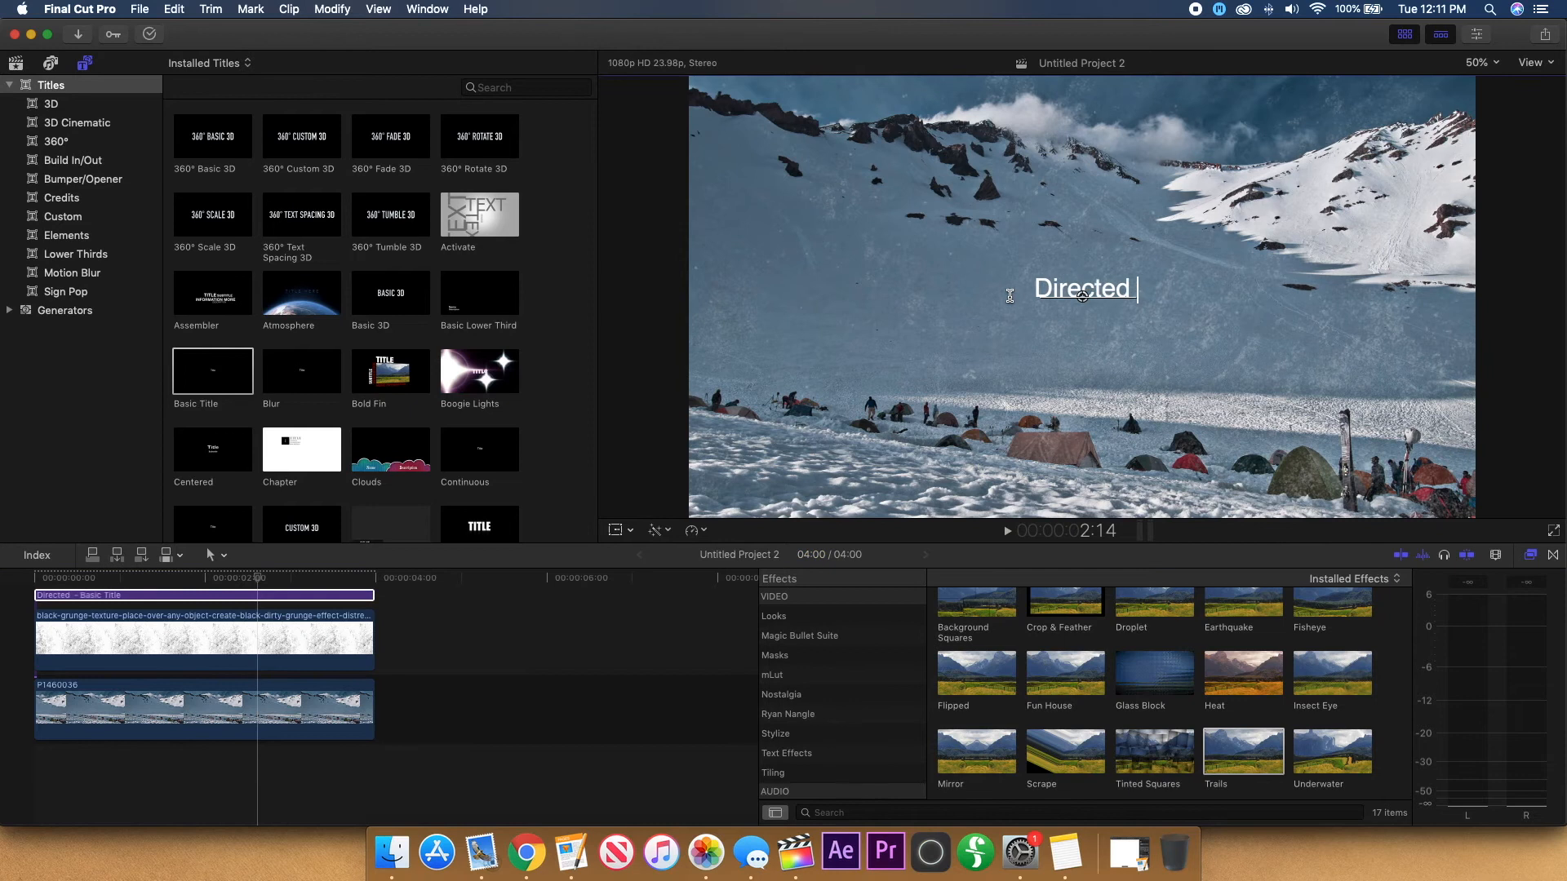
{"action": "type", "text": "Tava Kessler"}
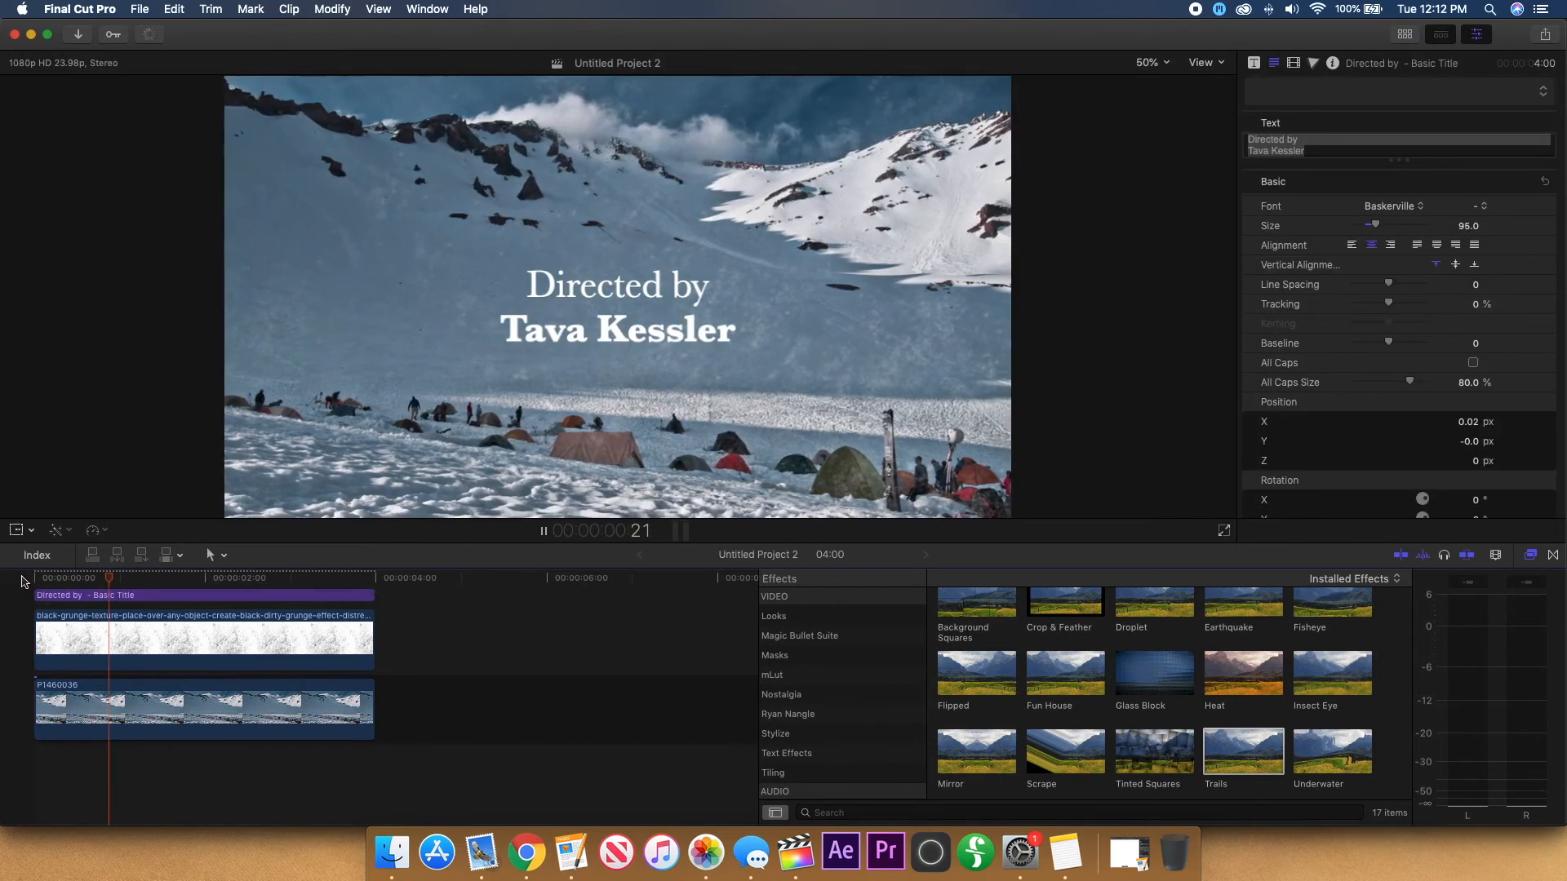
At 0:00, nudge the director credit slightly right and add a Position keyframe
{"action": "key", "text": "space"}
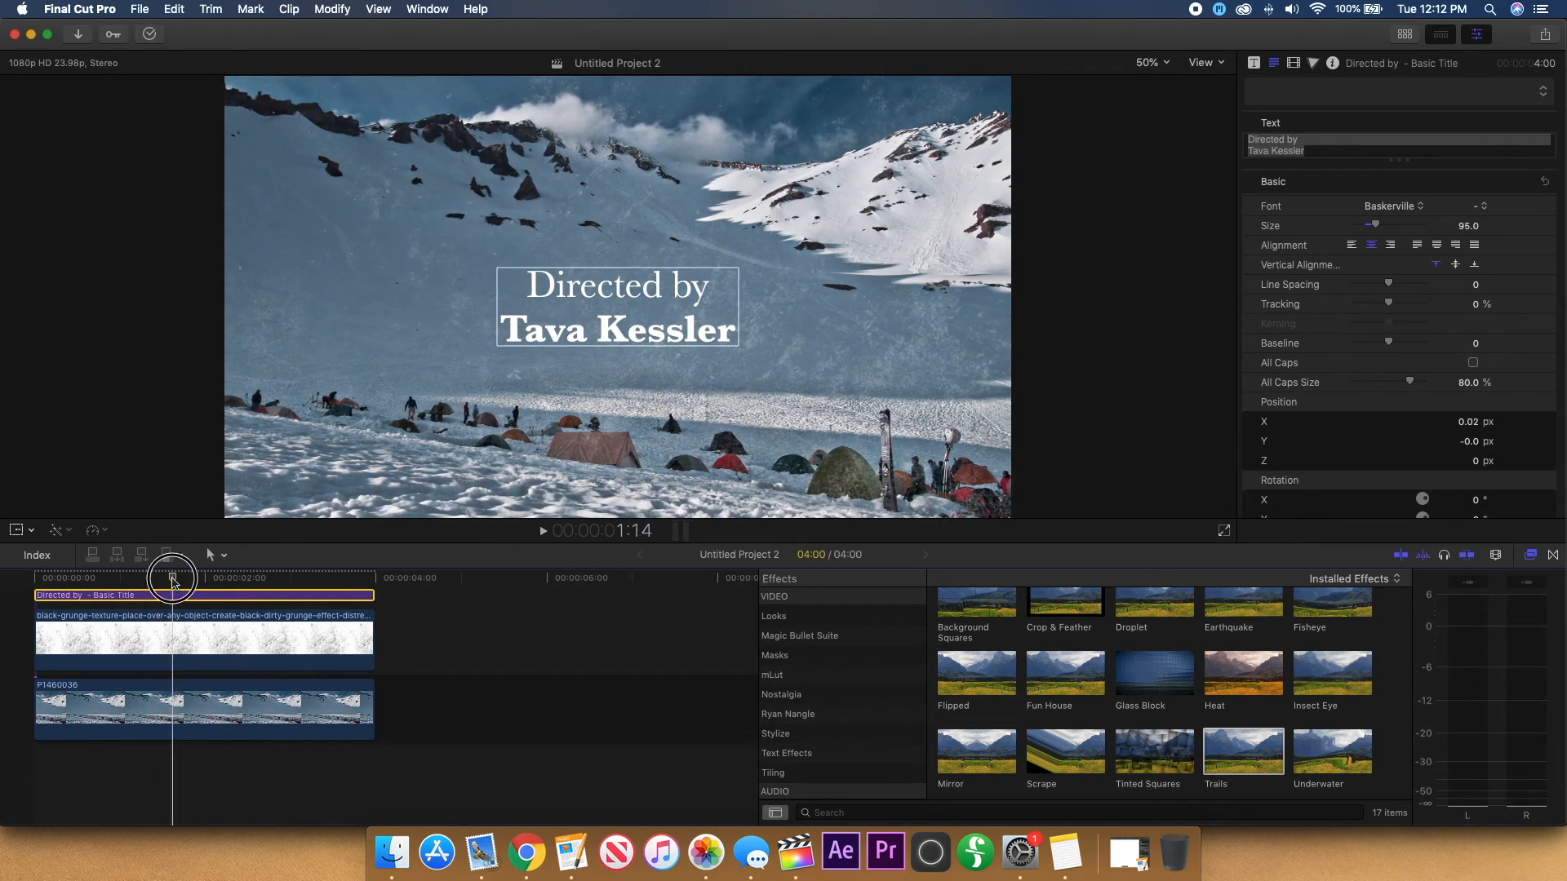
{"action": "left_click", "coordinate": [45, 581]}
{"action": "left_click_drag", "start_coordinate": [45, 580], "coordinate": [20, 569]}
{"action": "left_click", "coordinate": [17, 533]}
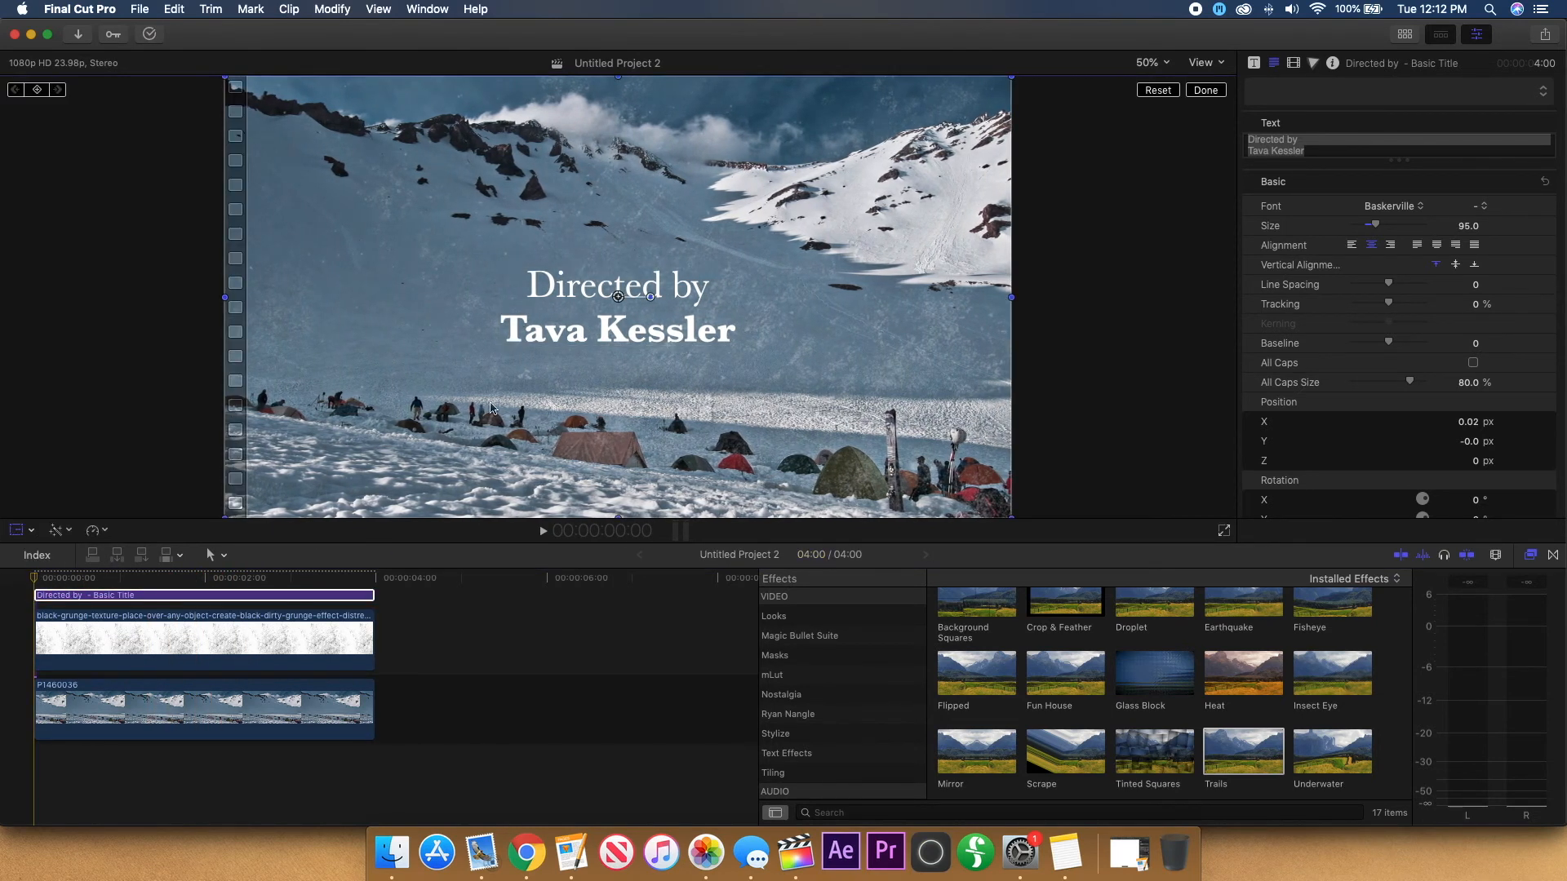
{"action": "left_click_drag", "start_coordinate": [619, 298], "coordinate": [654, 297]}
{"action": "left_click", "coordinate": [41, 64]}
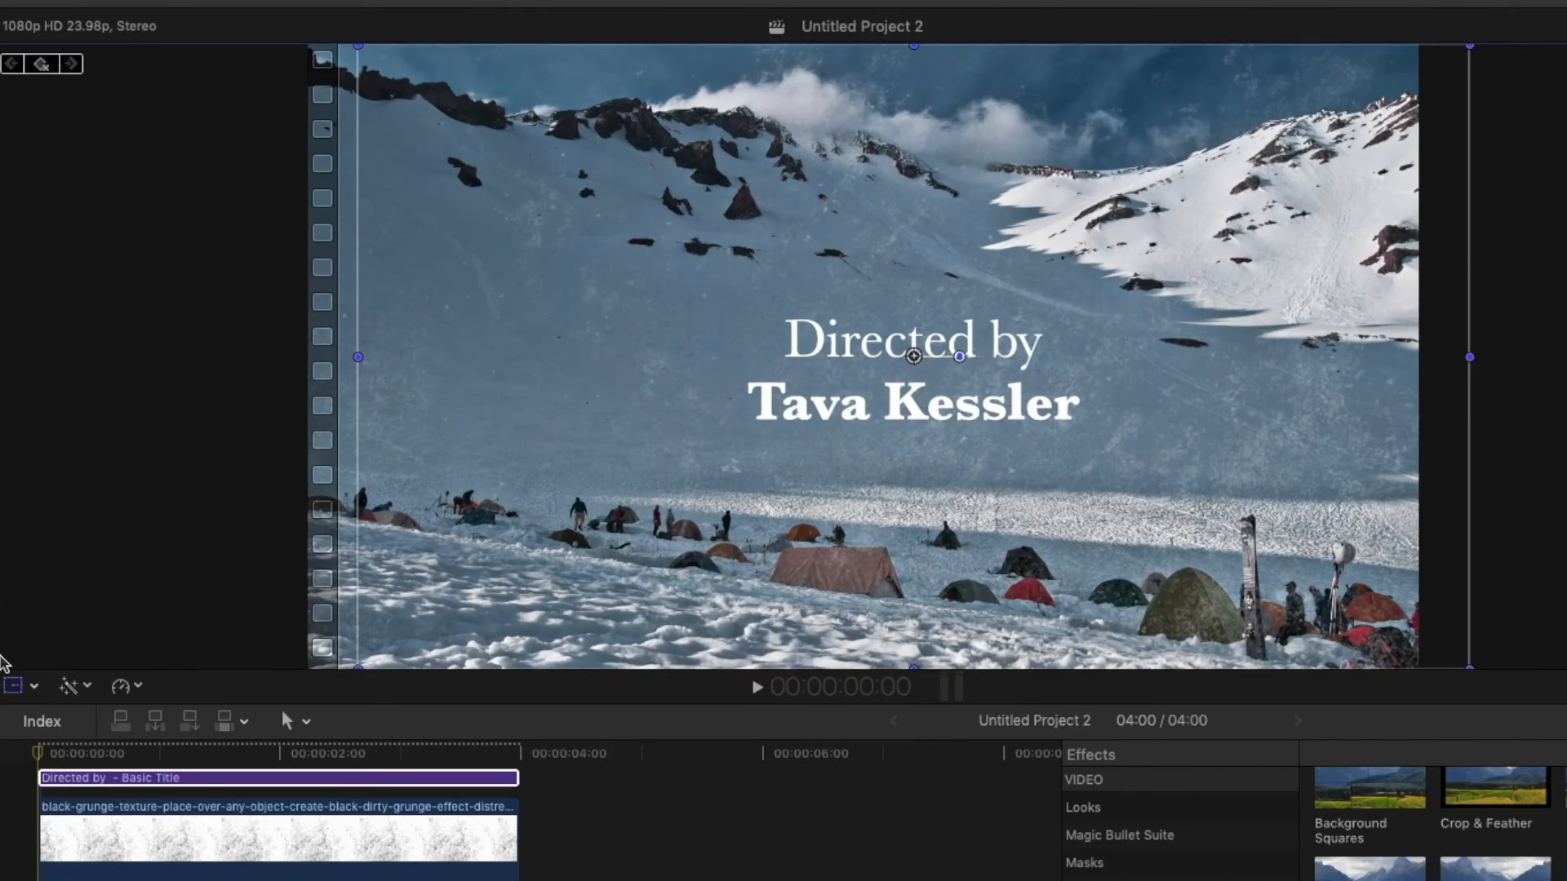
On the clip's last frame, move the credit left to X -27 px and preview the drift
{"action": "left_click_drag", "start_coordinate": [39, 758], "coordinate": [521, 757]}
{"action": "key", "text": "Left"}
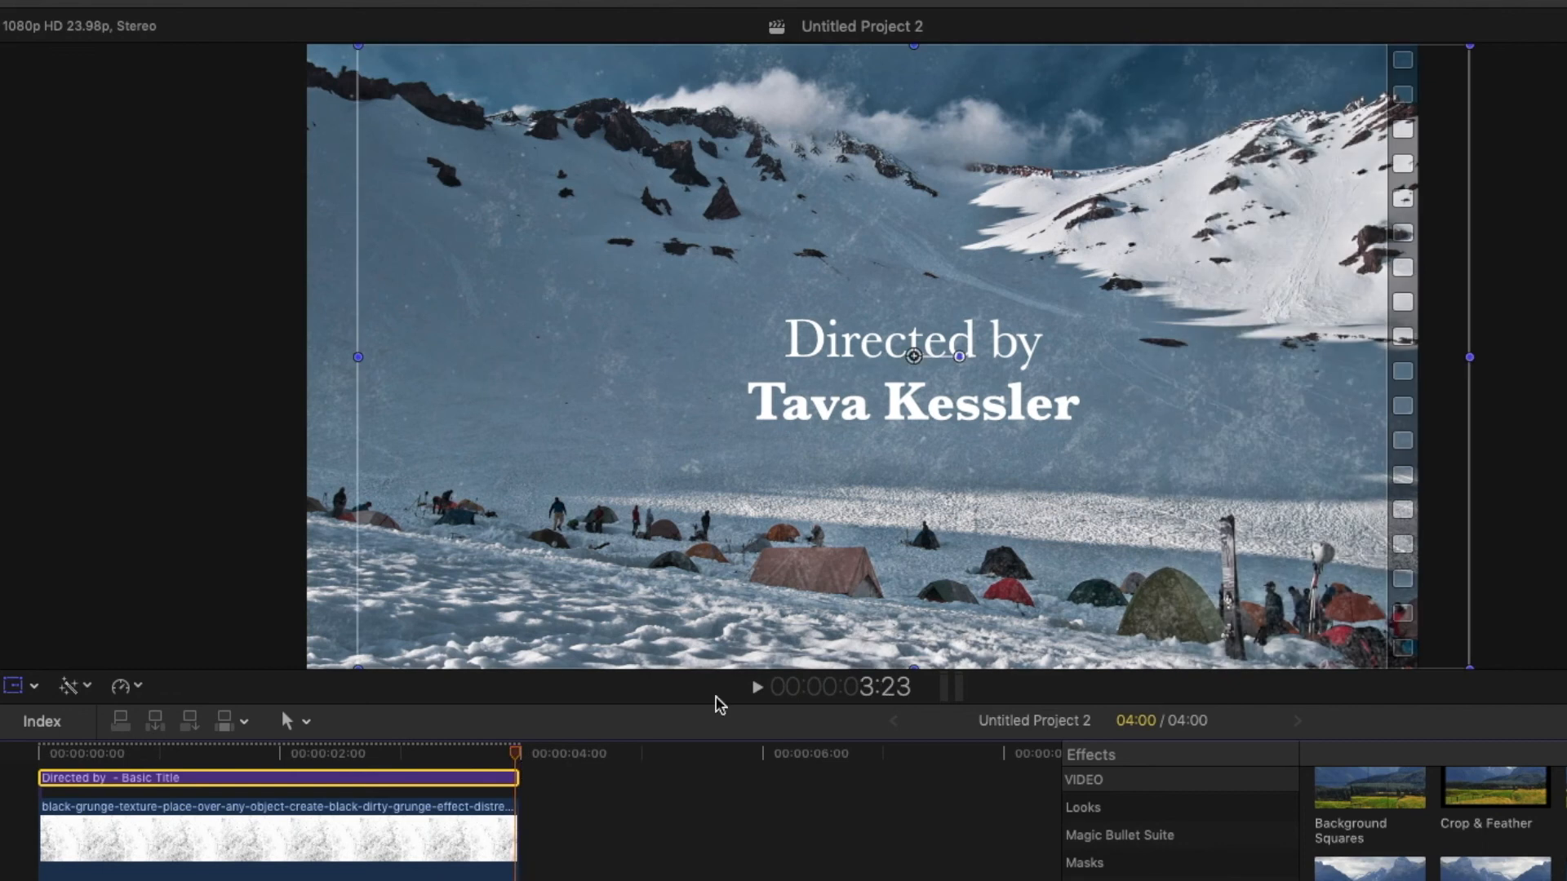
{"action": "left_click_drag", "start_coordinate": [924, 361], "coordinate": [845, 359]}
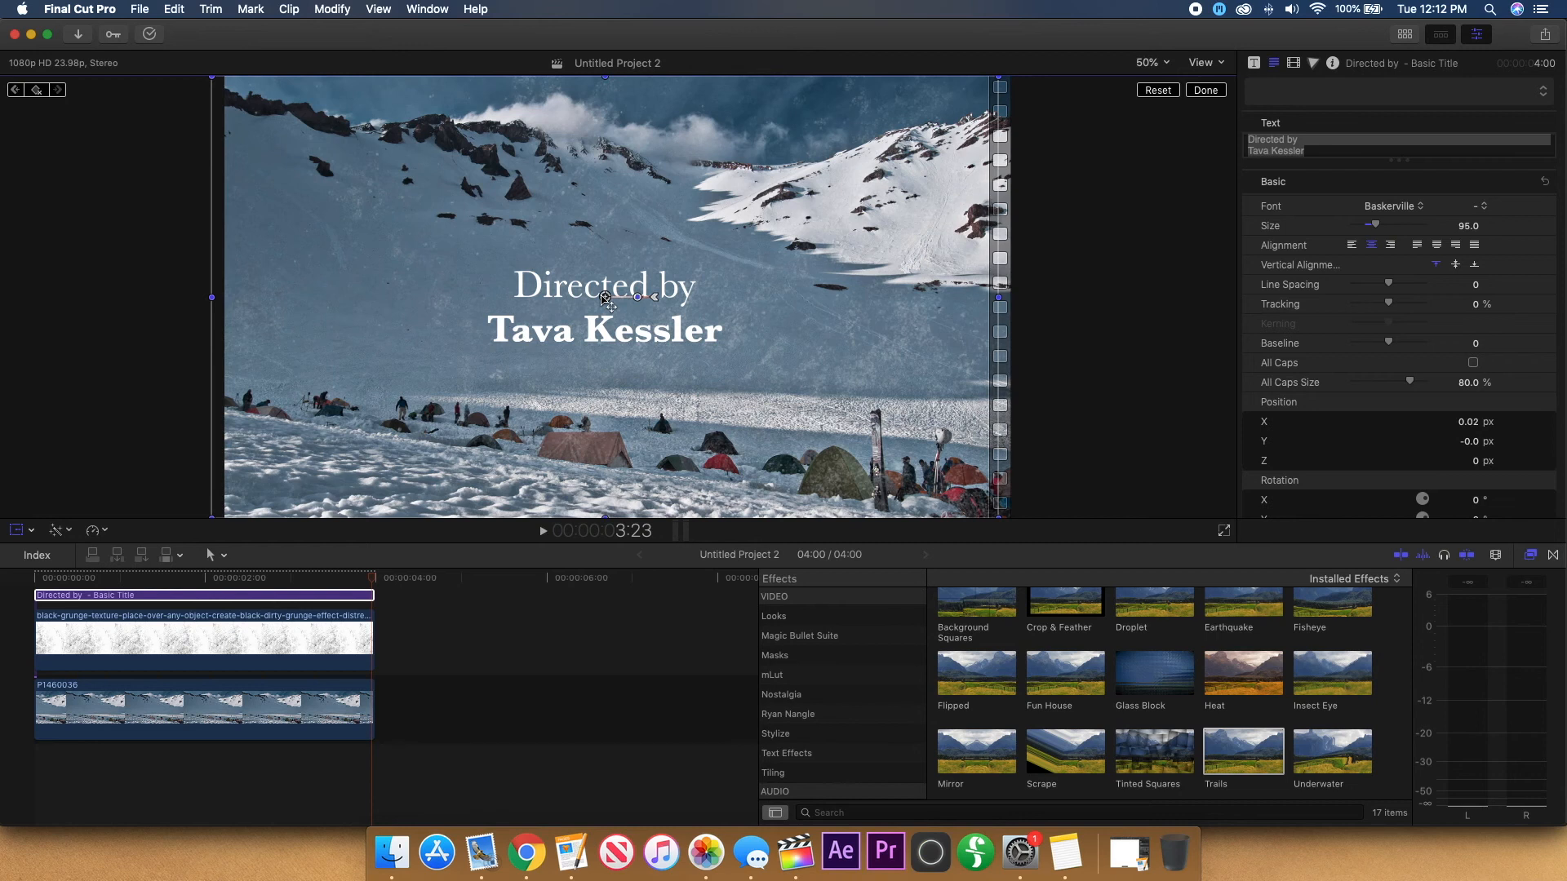
{"action": "left_click", "coordinate": [1206, 92]}
{"action": "key", "text": "space"}
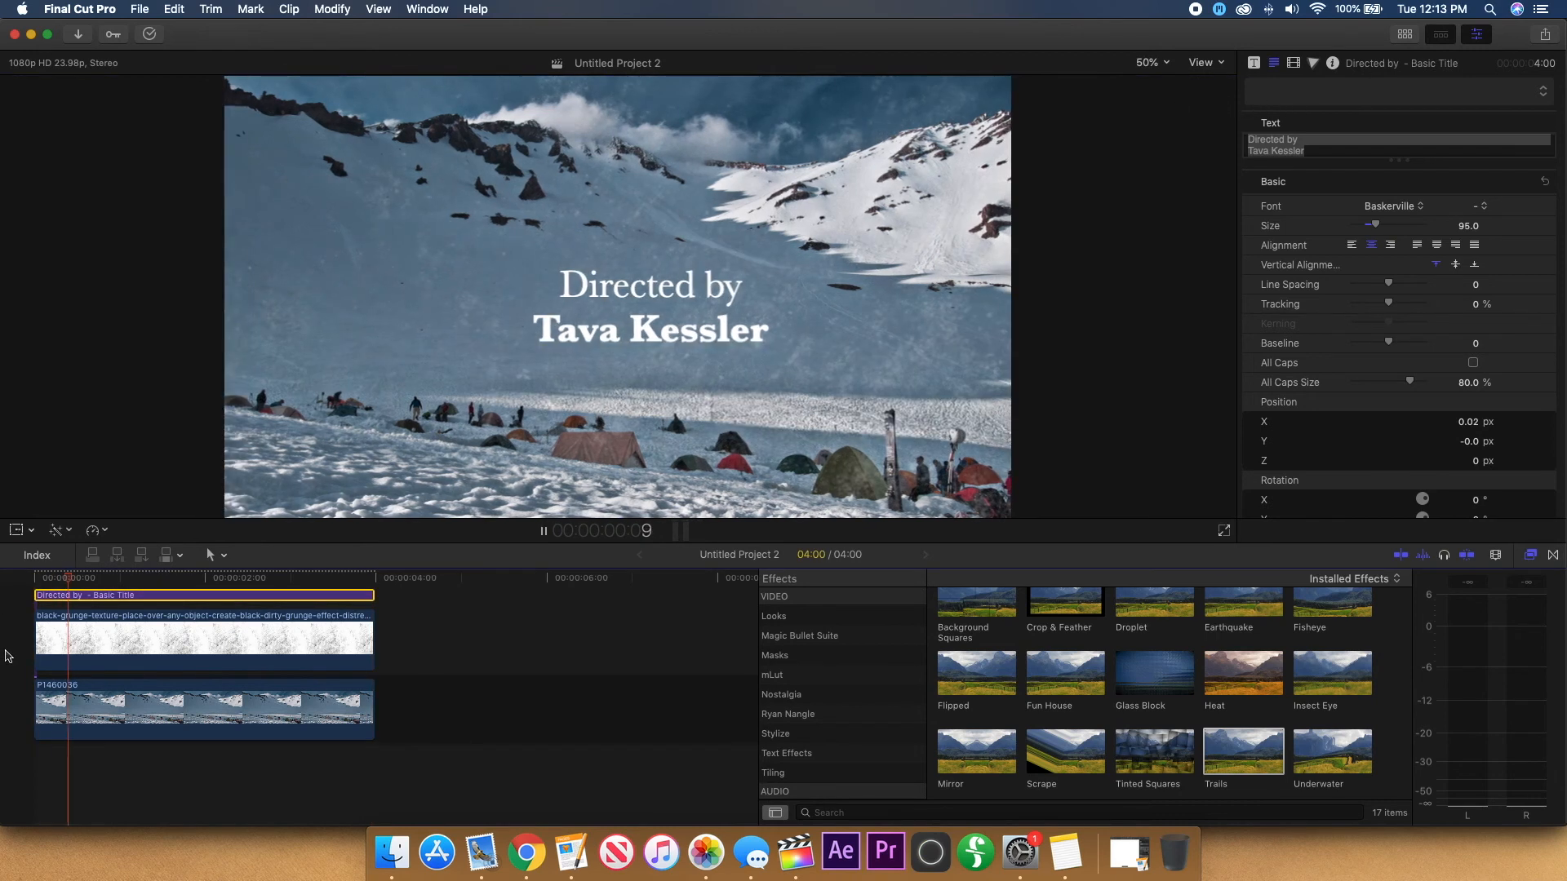
{"action": "key", "text": "space"}
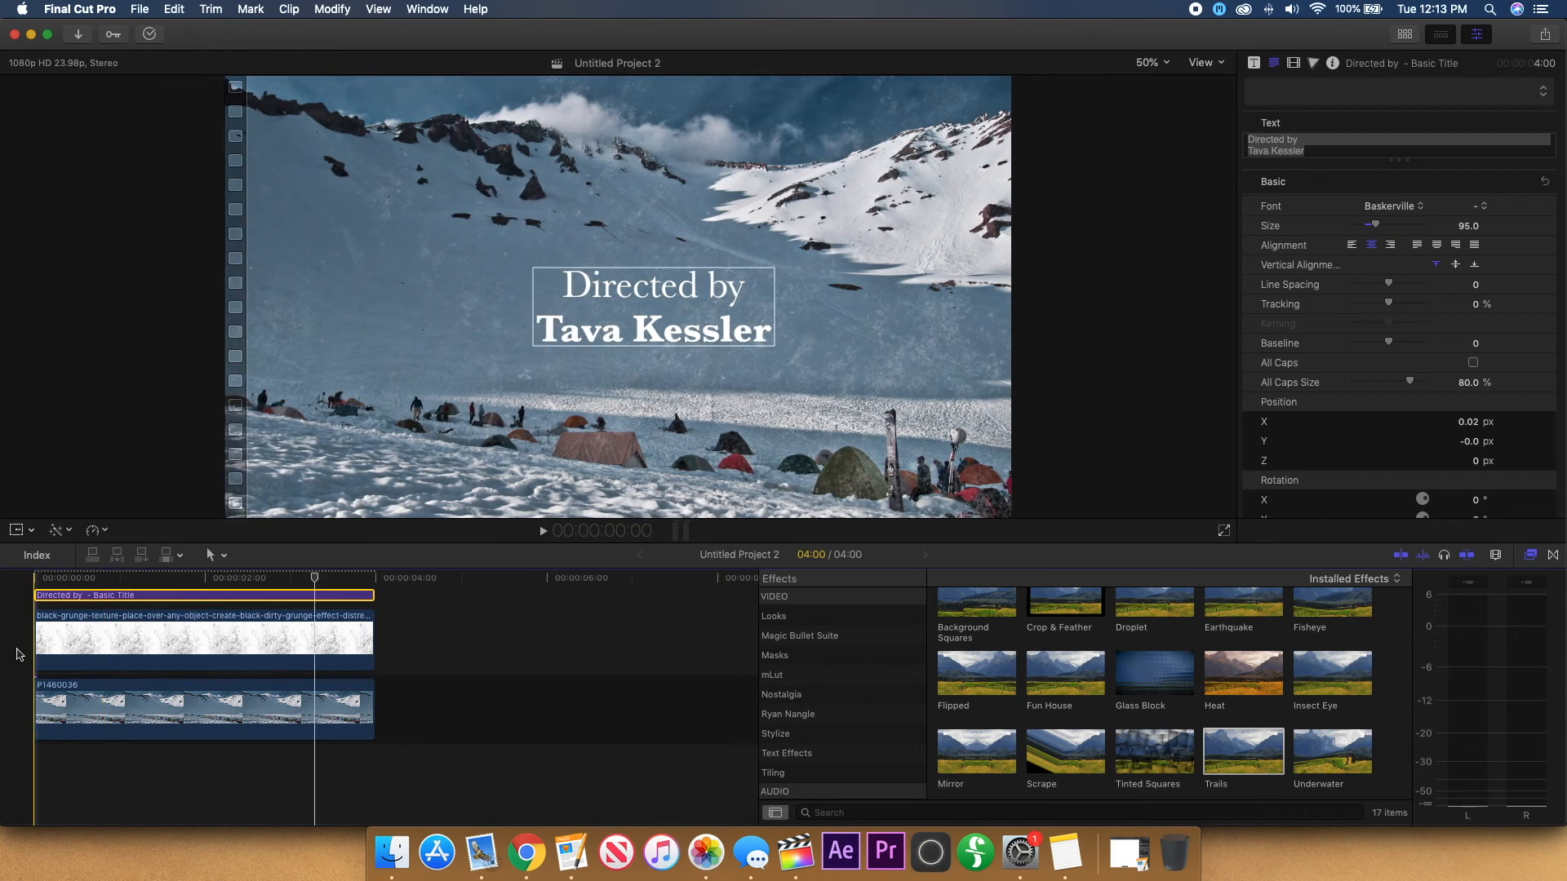
{"action": "key", "text": "space"}
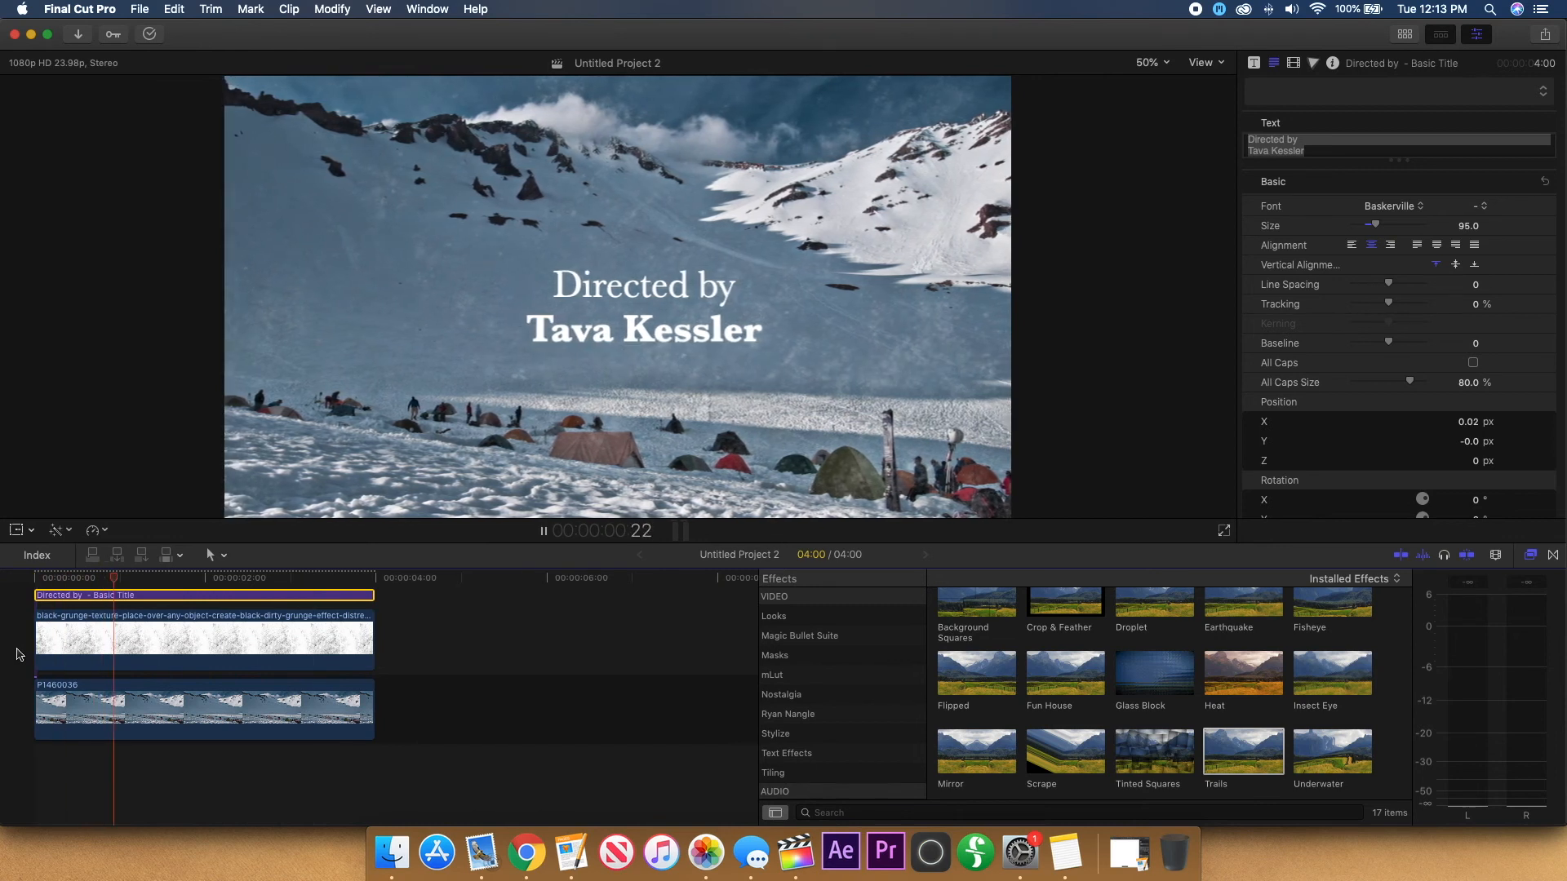